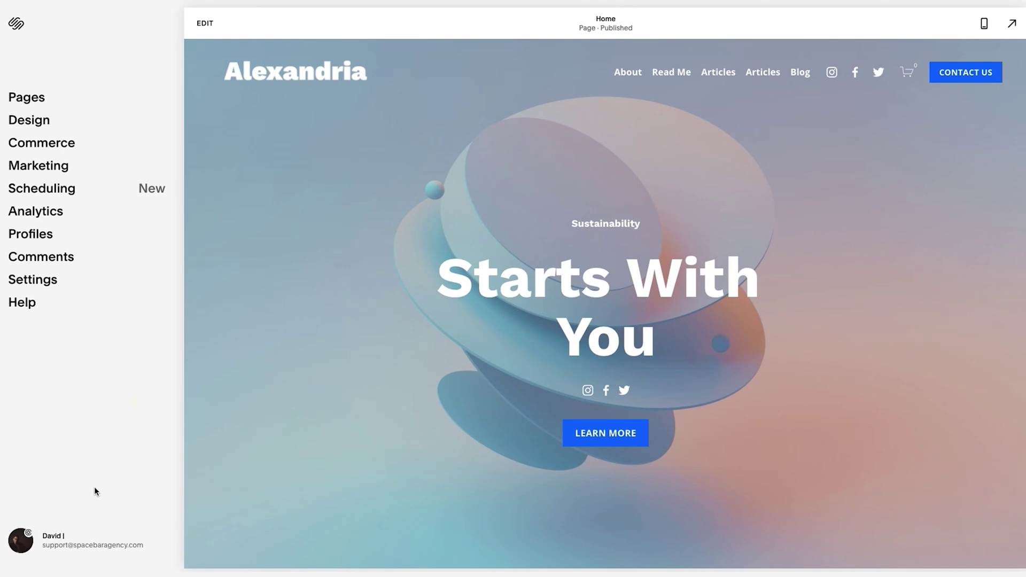
# Under Settings > Advanced > Code Injection, delete all the existing Header code so the box is empty
pyautogui.click(34, 285)
pyautogui.click(33, 407)
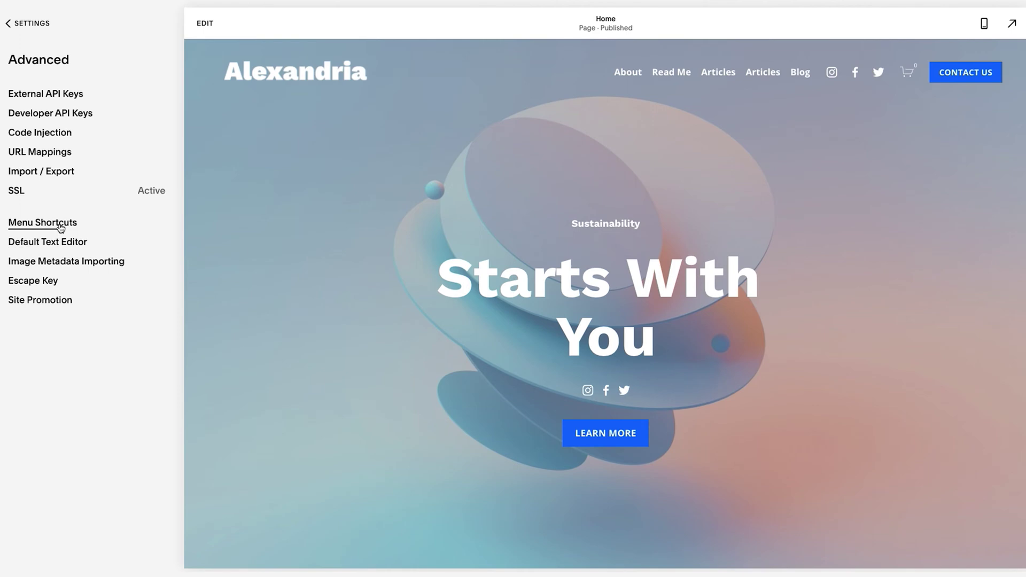
pyautogui.click(38, 132)
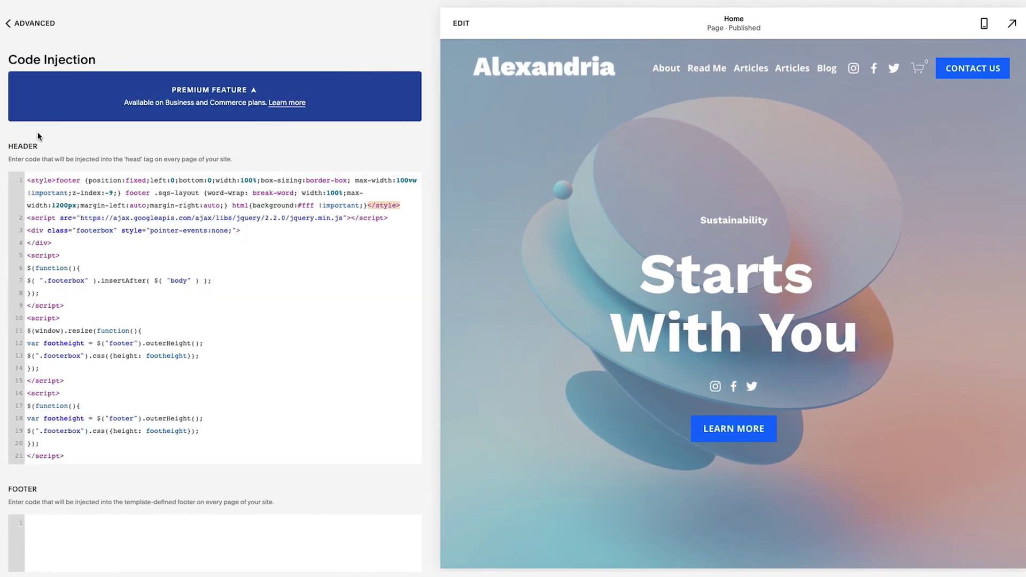
pyautogui.hotkey('ctrl', 'a')
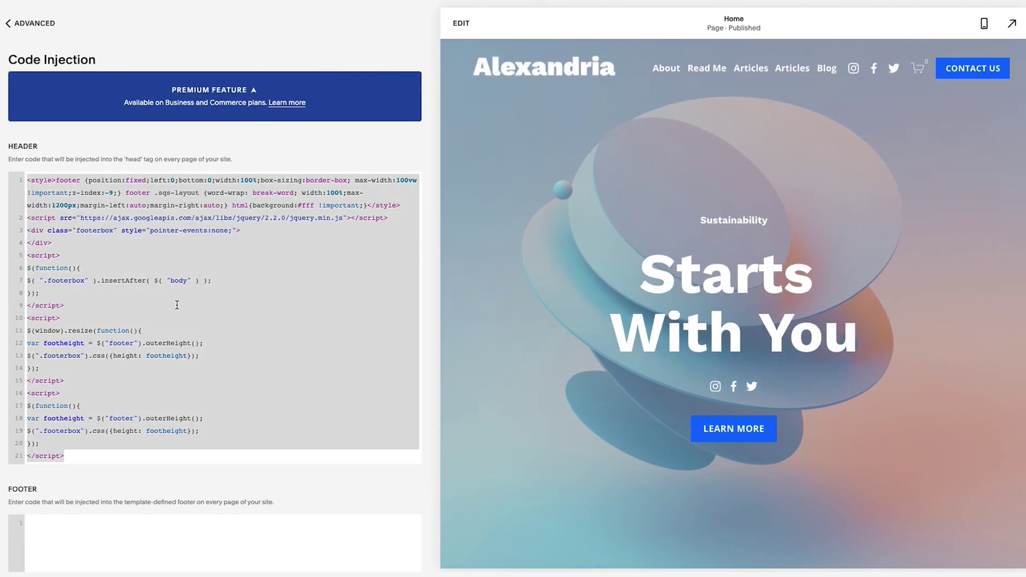
pyautogui.press('BackSpace')
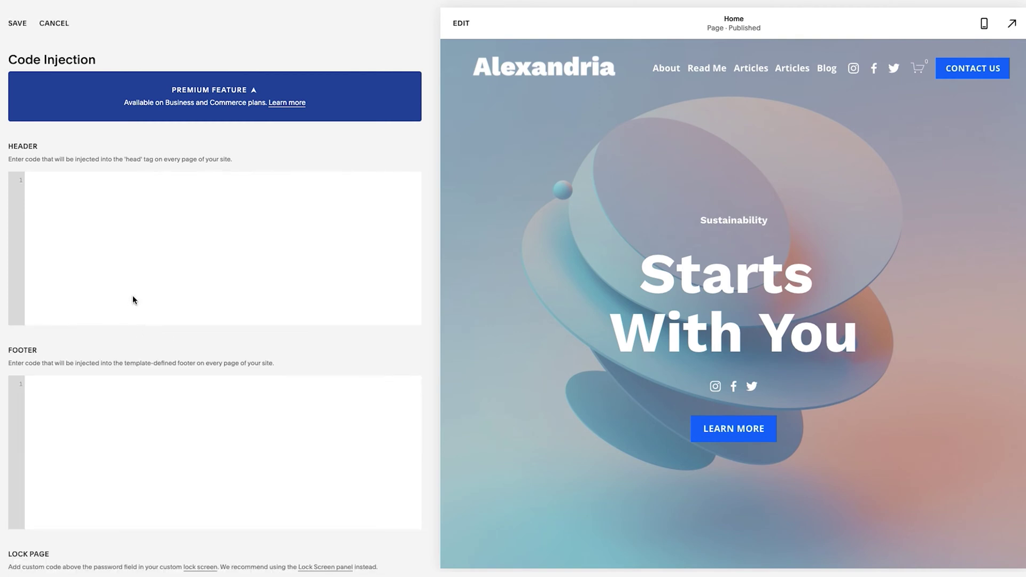
pyautogui.scroll(-5, 93, 344)
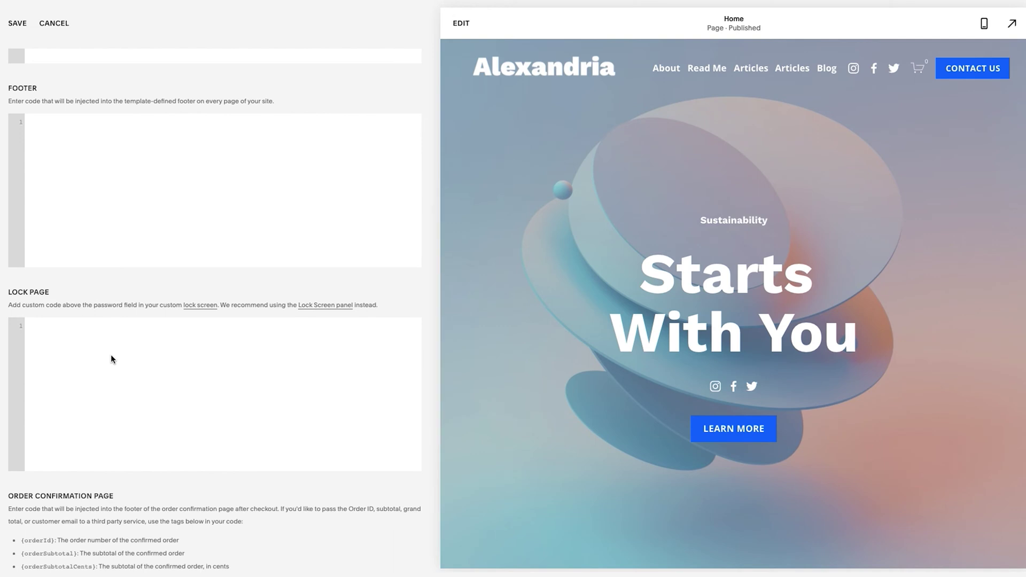
pyautogui.scroll(-3, 33, 520)
pyautogui.scroll(6, 33, 519)
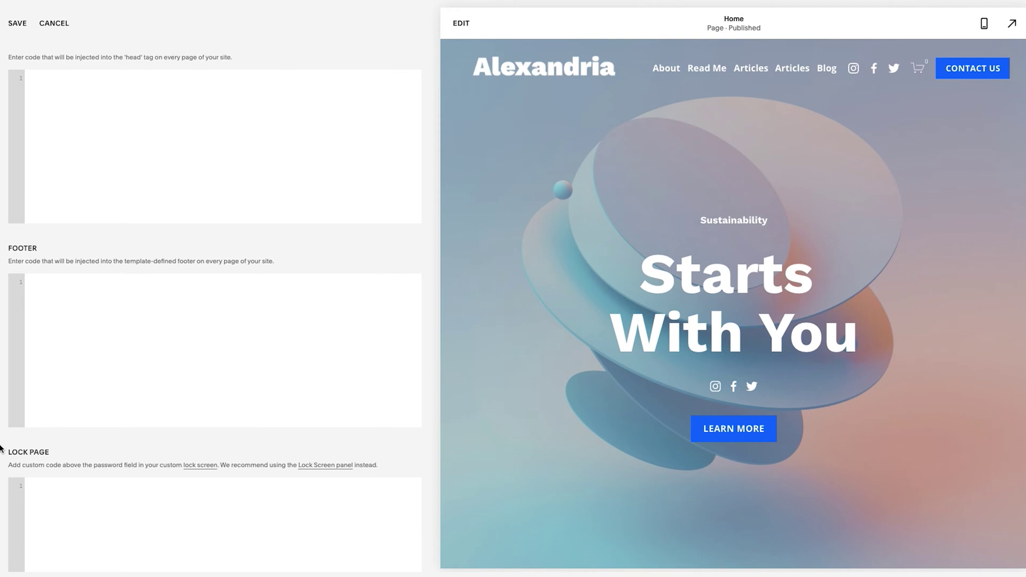
pyautogui.scroll(2, 2, 448)
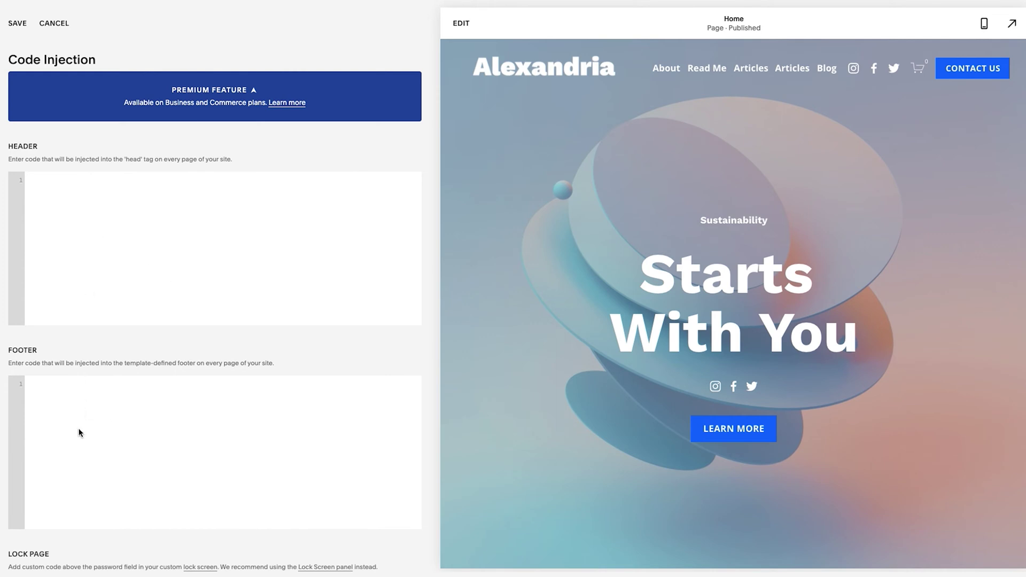
# Type <style> in the Footer code injection box and start a class selector with a dot on the next line
pyautogui.scroll(-2, 79, 432)
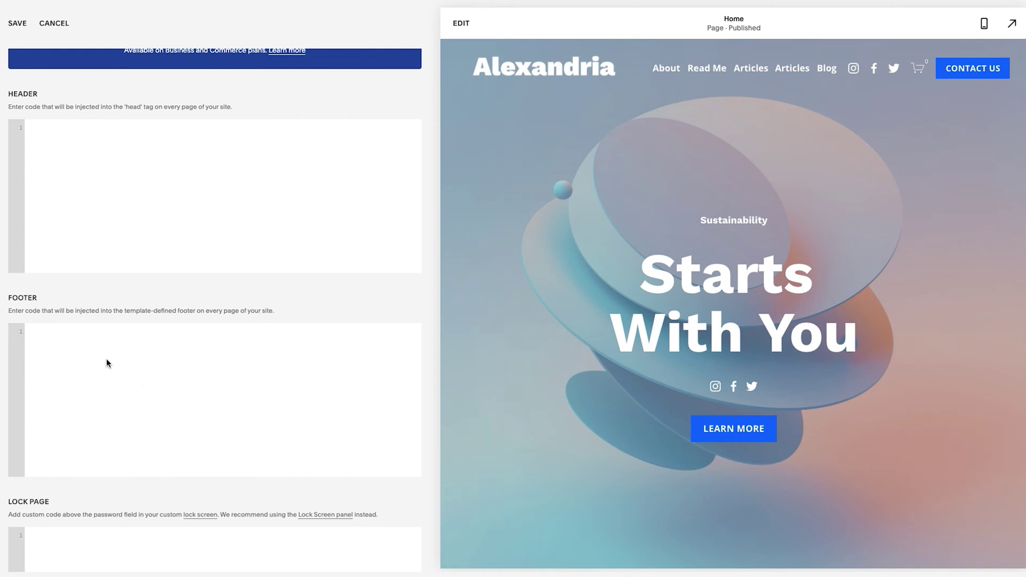
pyautogui.click(27, 331)
pyautogui.write('<style></style>')
pyautogui.press('Return')
pyautogui.write('.')
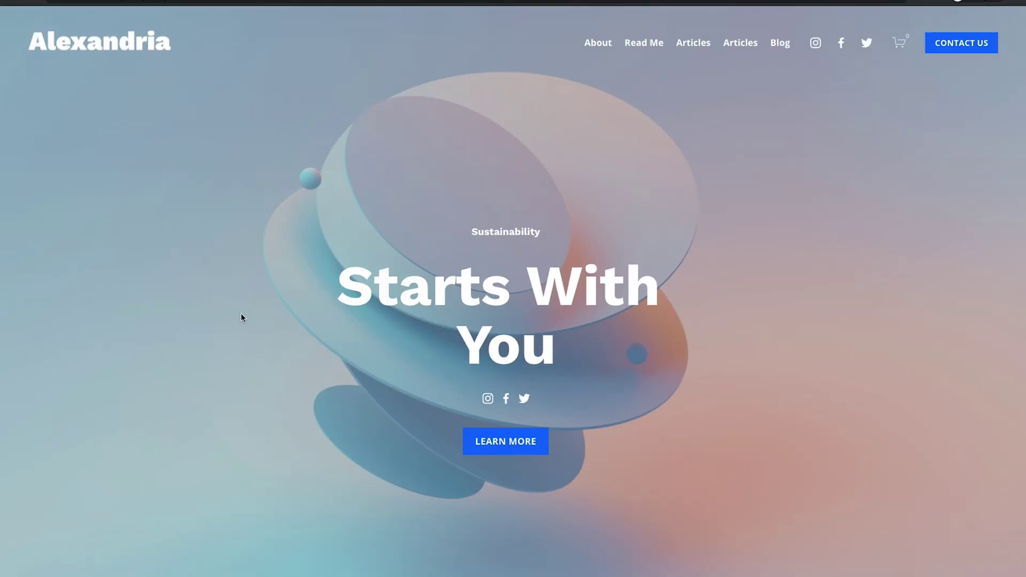
# Open the live home page's HTML source and scroll to its end
pyautogui.rightClick(244, 314)
pyautogui.click(281, 465)
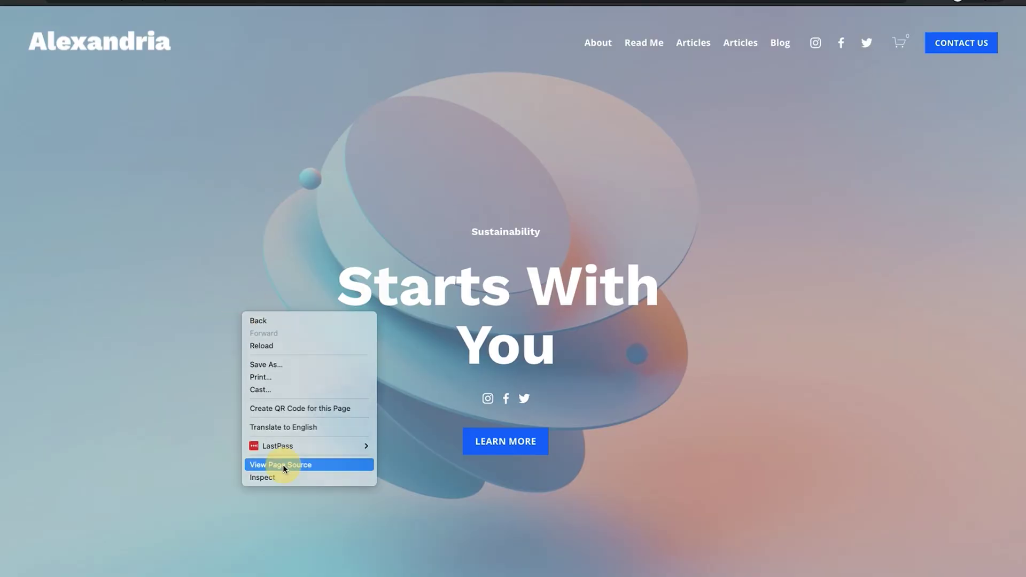
pyautogui.scroll(-20, 200, 374)
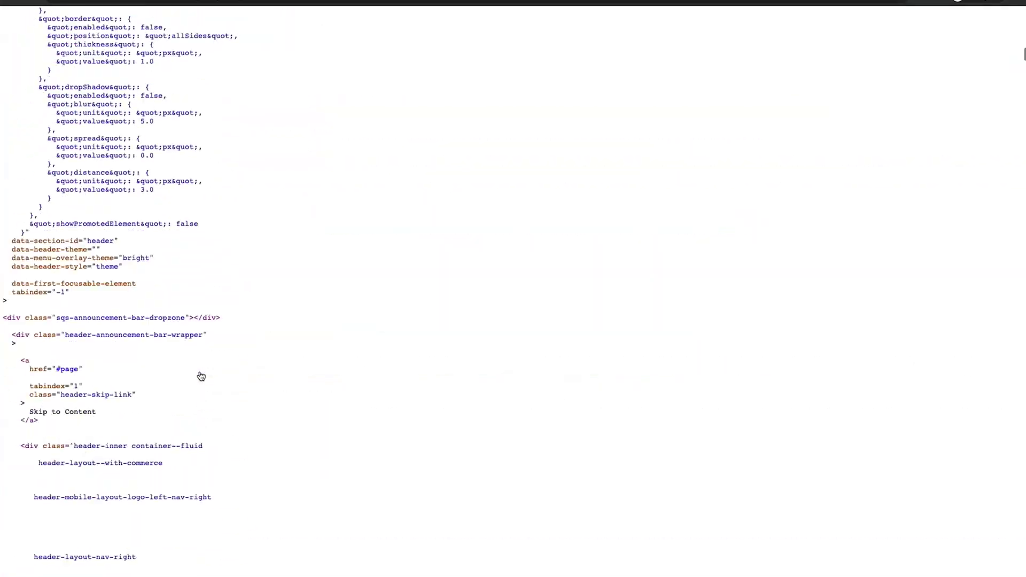
pyautogui.scroll(-15, 200, 374)
pyautogui.scroll(2, 200, 374)
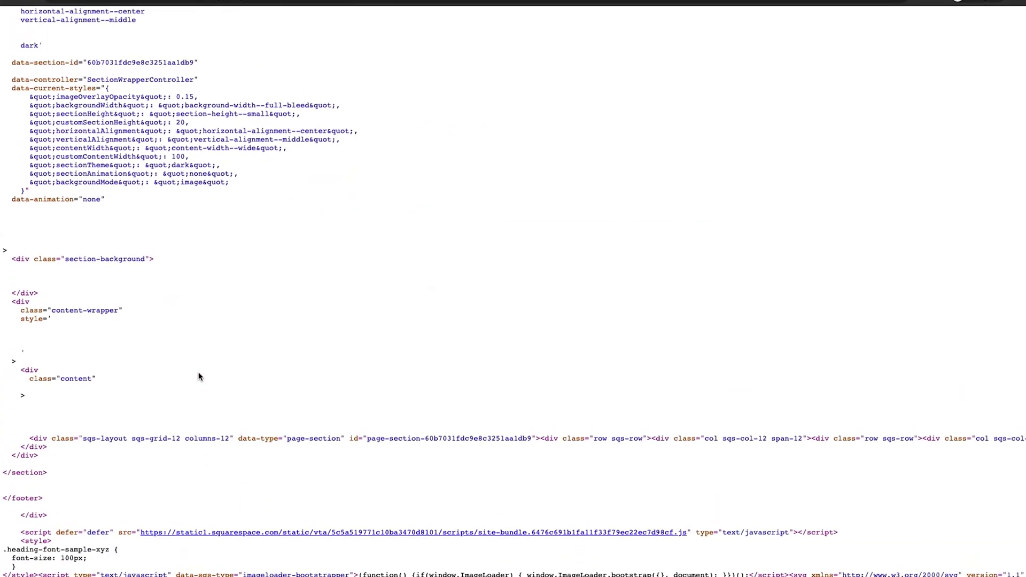
# Zoom in and select the .heading-font-sample-xyz 100px style and the closing </body> tag
pyautogui.press('super+plus')
pyautogui.press('super+plus')
pyautogui.press('super+plus')
pyautogui.press('super+plus')
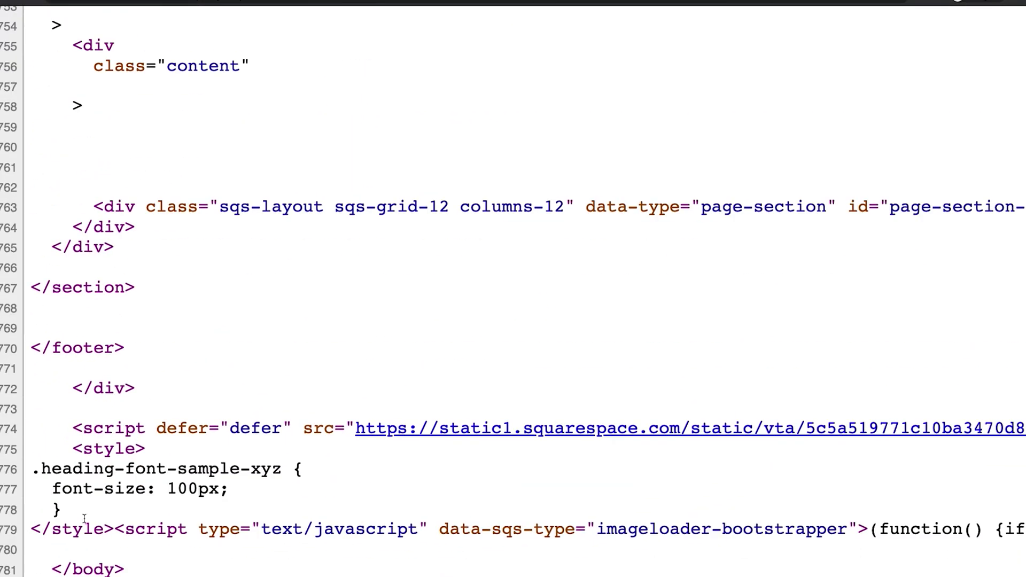
pyautogui.press('super+plus')
pyautogui.press('super+plus')
pyautogui.press('super+plus')
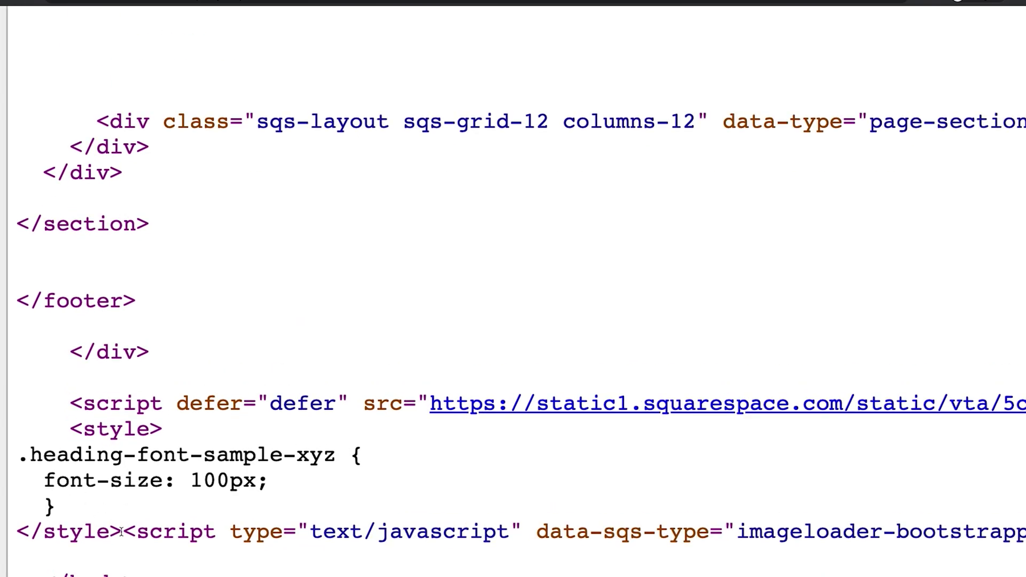
pyautogui.moveTo(122, 531); pyautogui.dragTo(13, 454)
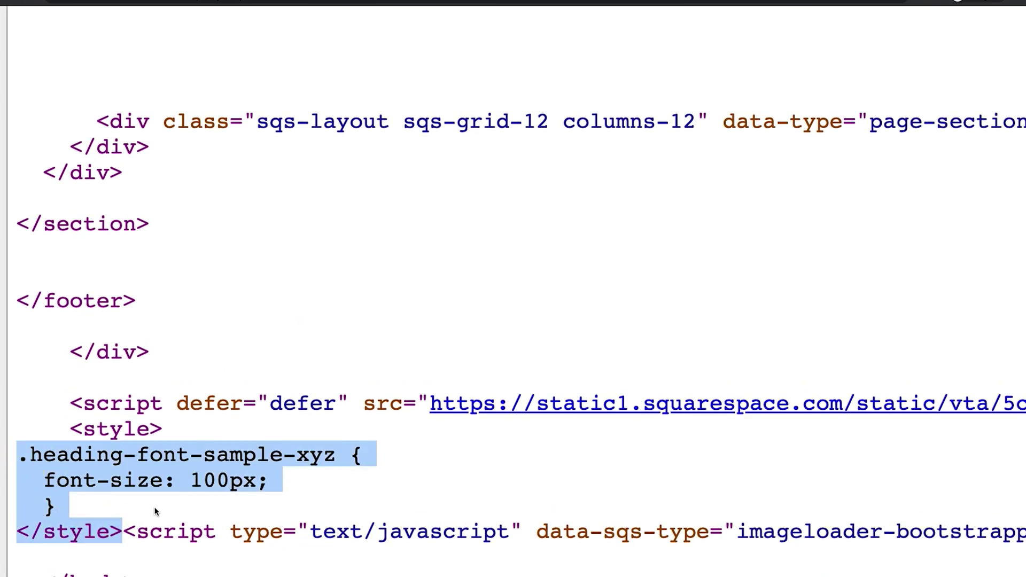
pyautogui.scroll(-1, 107, 440)
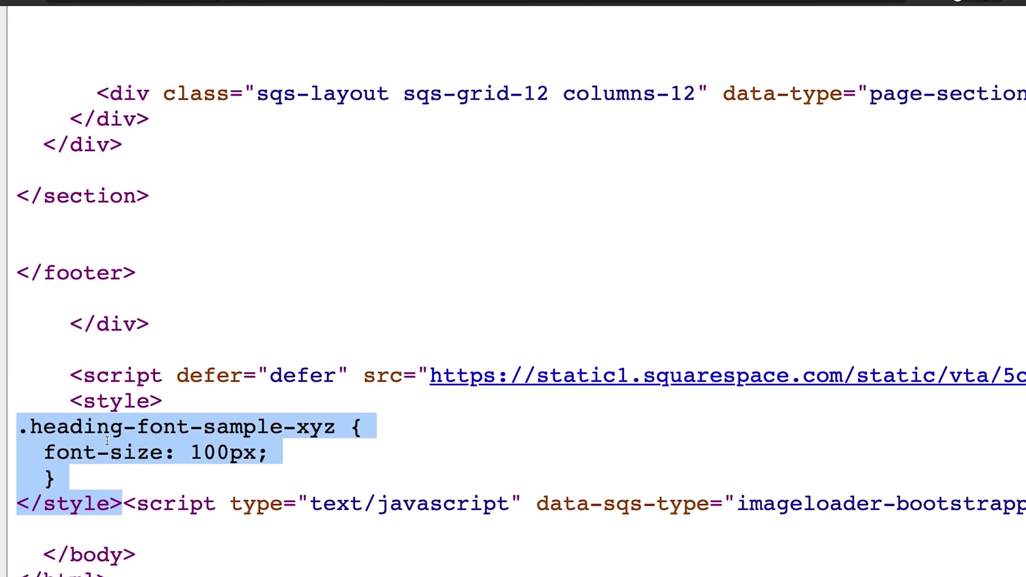
pyautogui.moveTo(40, 561); pyautogui.dragTo(142, 561)
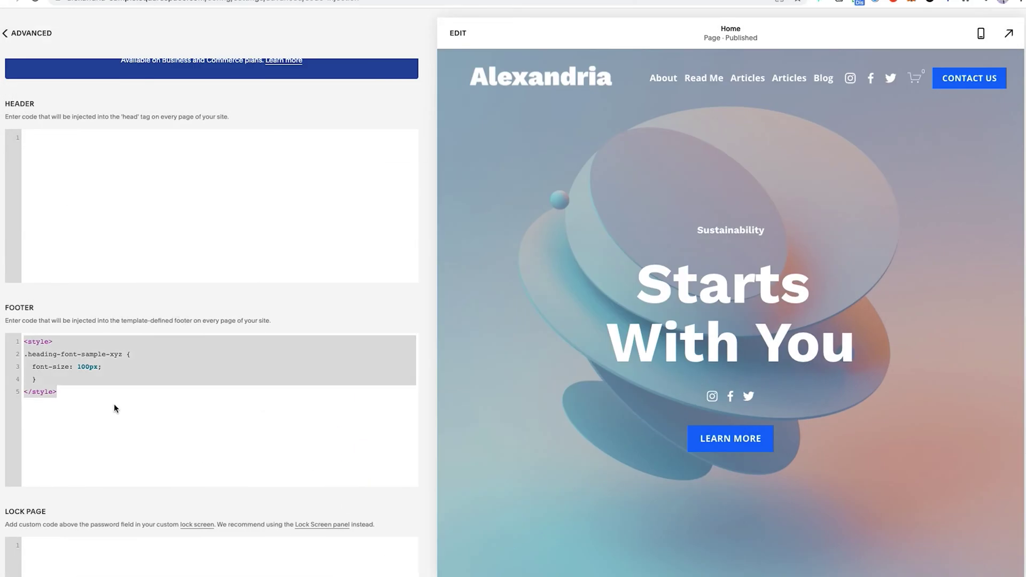
# Delete the heading style code from the footer injection and save the Code Injection settings
pyautogui.press('BackSpace')
pyautogui.click(14, 34)
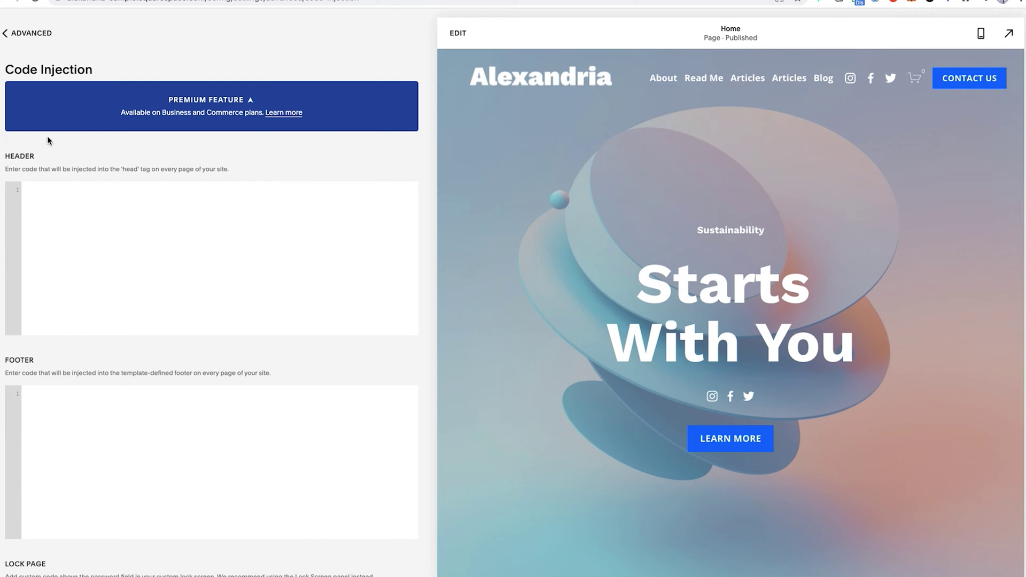
pyautogui.moveTo(662, 286); pyautogui.dragTo(832, 333)
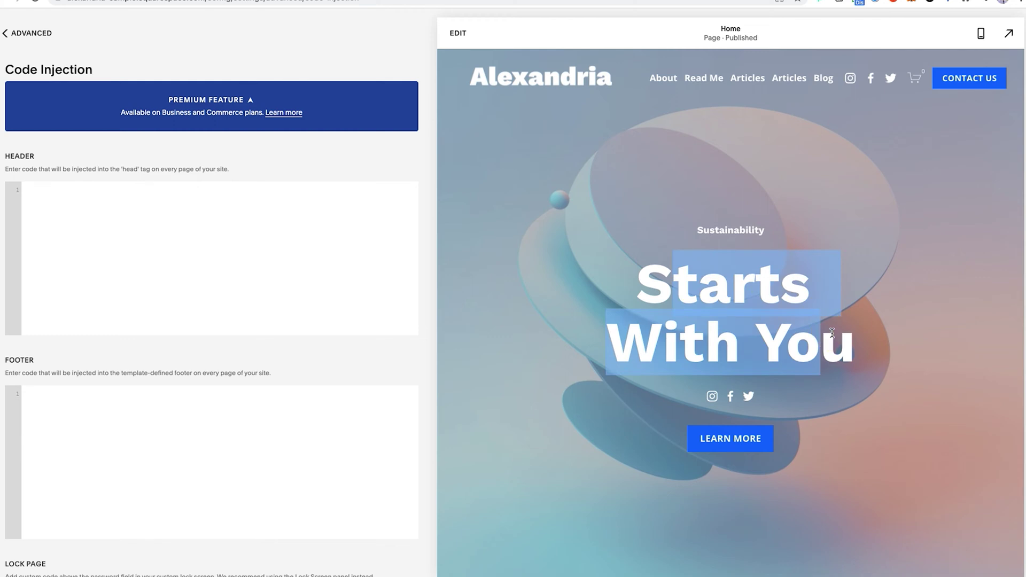
# Back out of Advanced settings to Design and open the site-wide Custom CSS editor
pyautogui.click(7, 32)
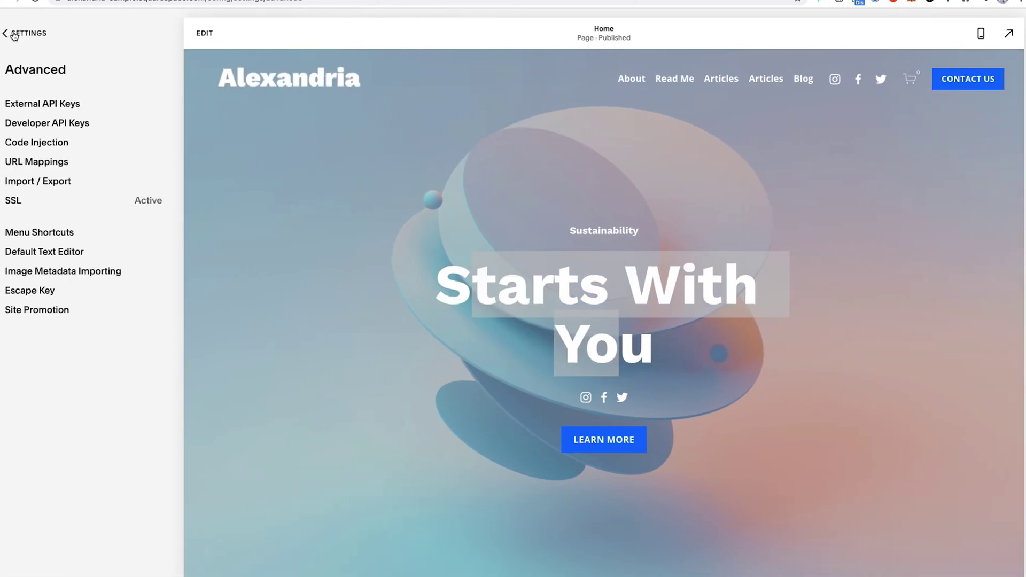
pyautogui.click(12, 33)
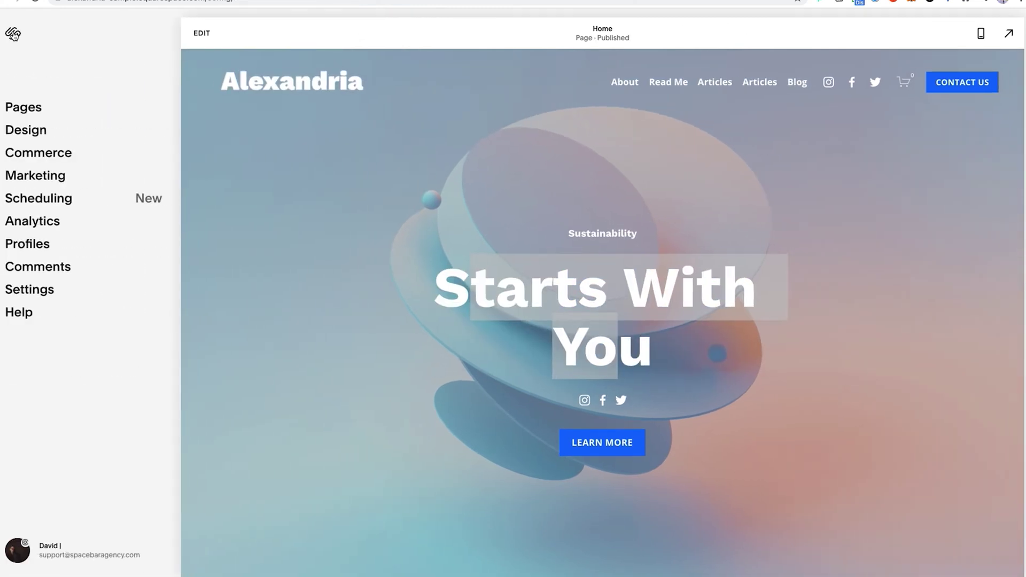
pyautogui.click(36, 134)
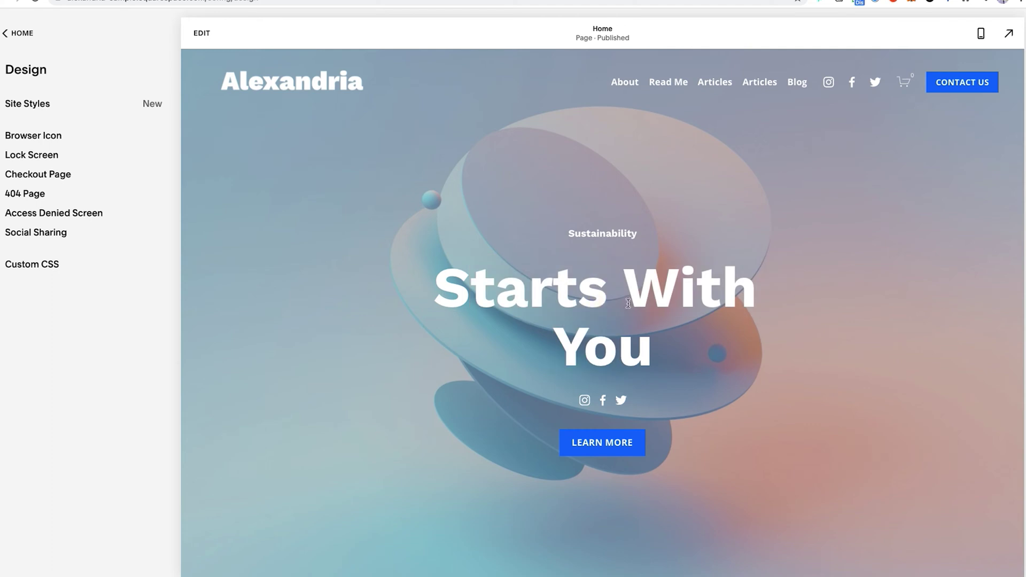
pyautogui.moveTo(660, 346); pyautogui.dragTo(428, 297)
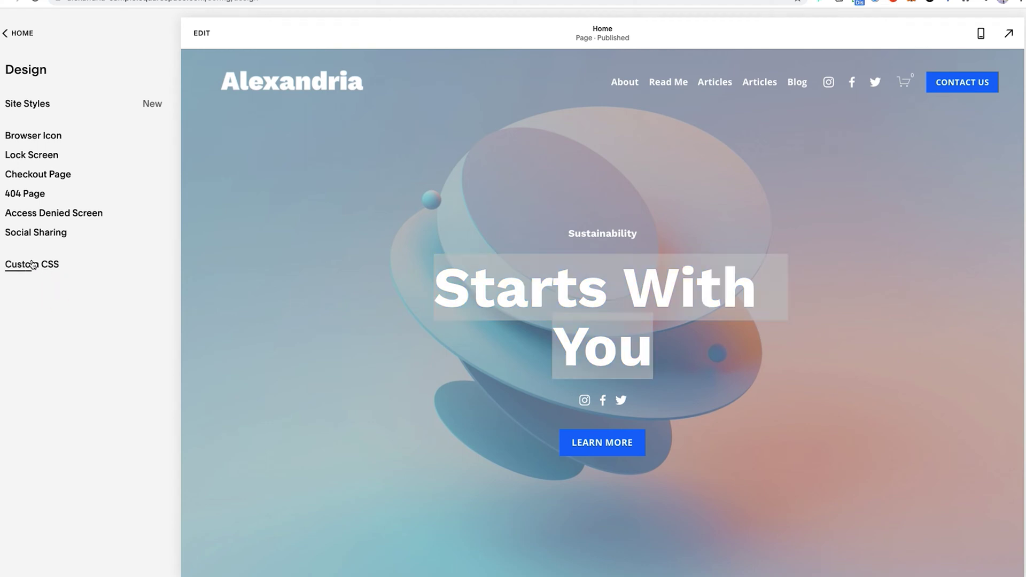
pyautogui.click(32, 263)
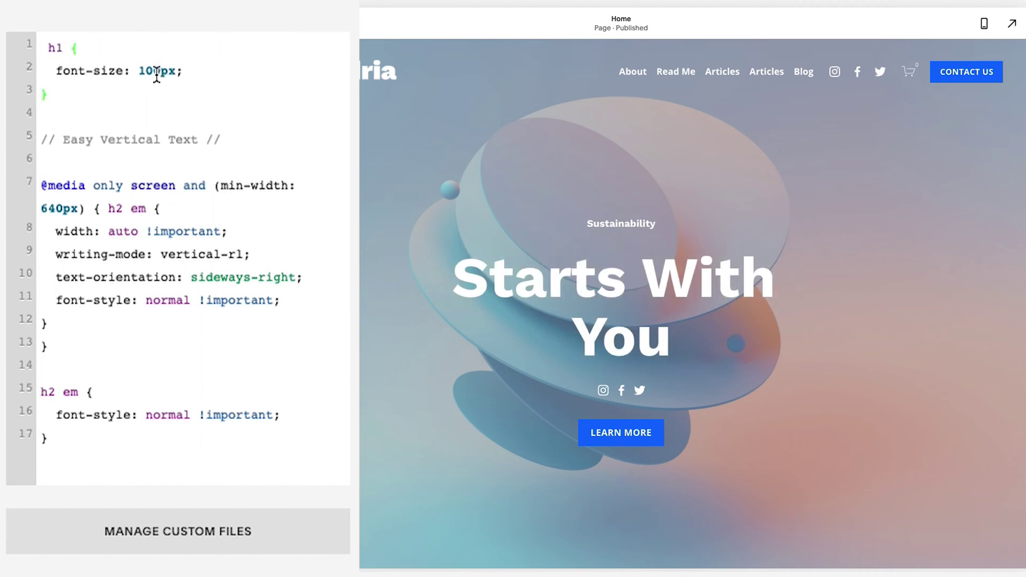
# Raise the Custom CSS h1 font-size to 120px, then to 170px
pyautogui.click(157, 74)
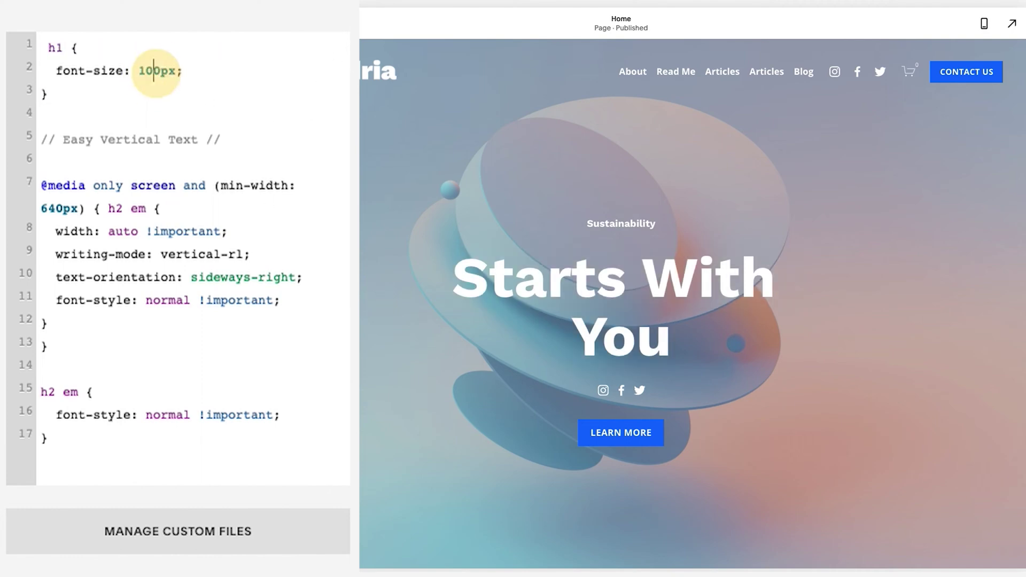
pyautogui.press('BackSpace')
pyautogui.write('2')
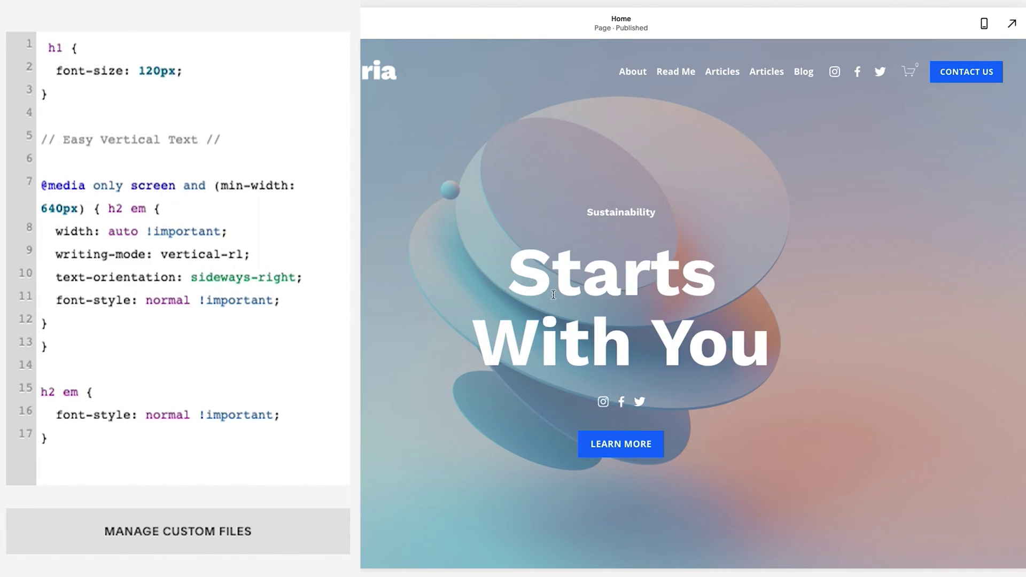
pyautogui.press('BackSpace')
pyautogui.write('7')
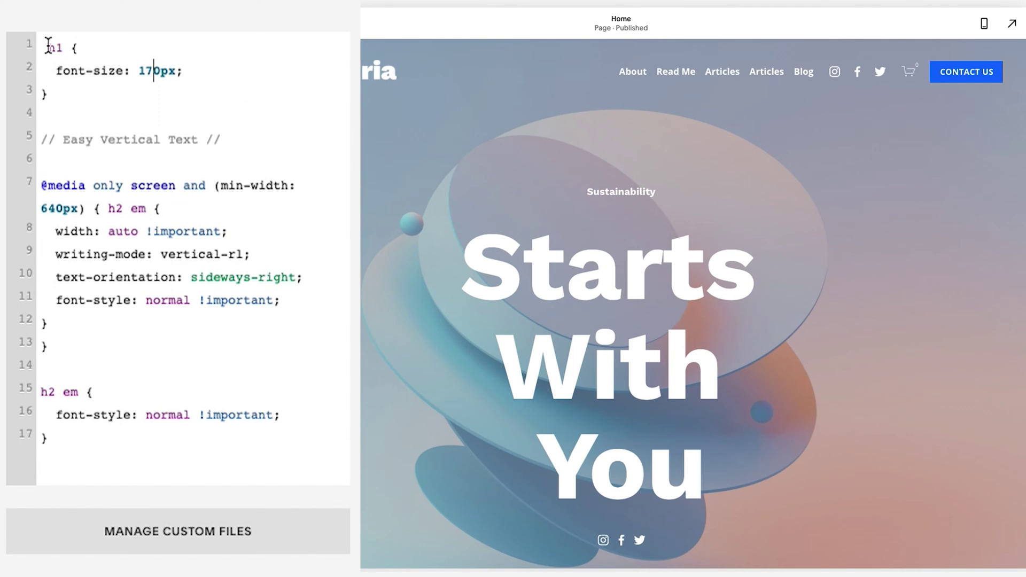
pyautogui.scroll(-8, 491, 291)
# Lower the h1 font-size from 170px to 120px, then to 100px
pyautogui.scroll(-15, 491, 290)
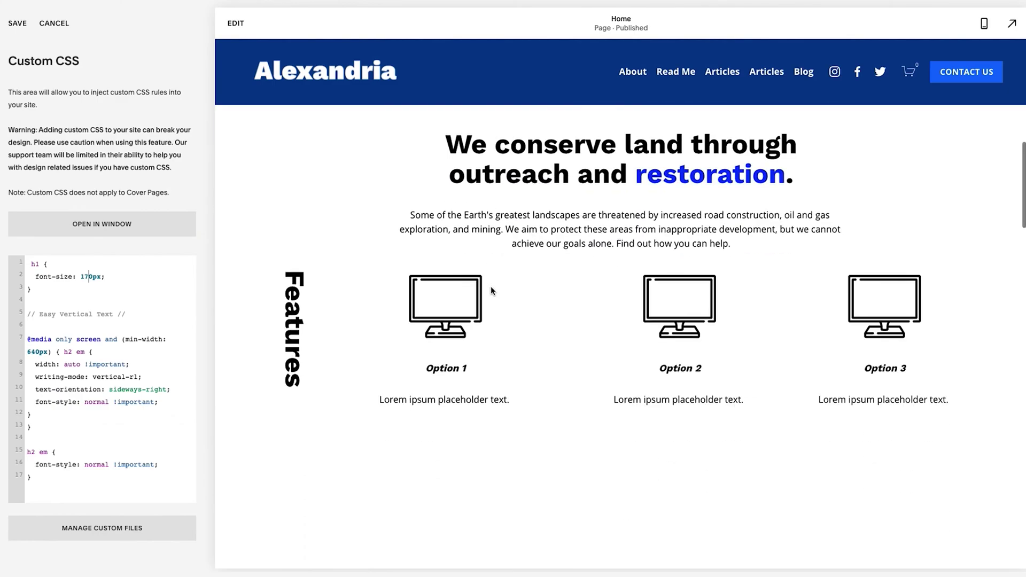
pyautogui.scroll(-15, 491, 288)
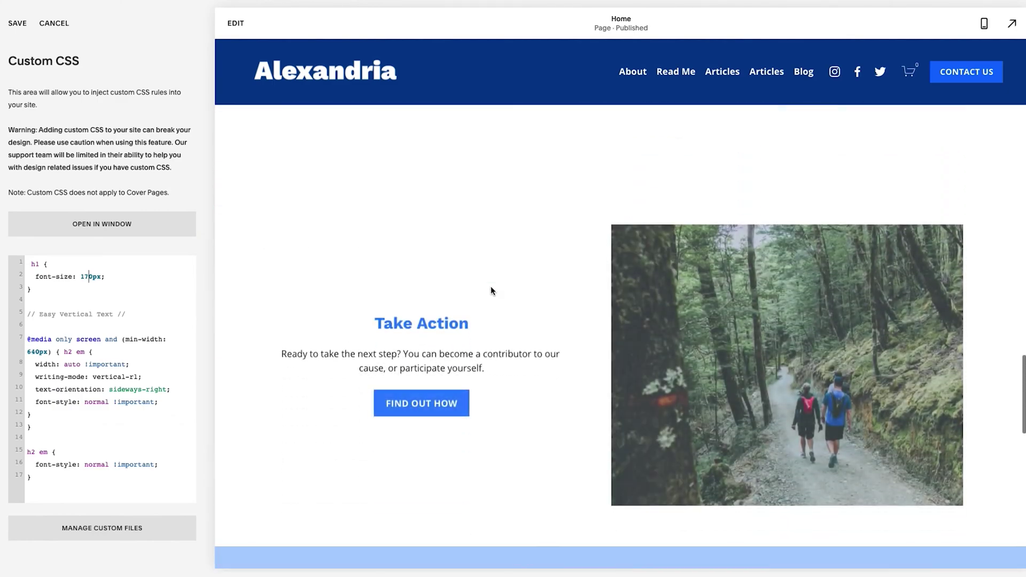
pyautogui.scroll(20, 491, 287)
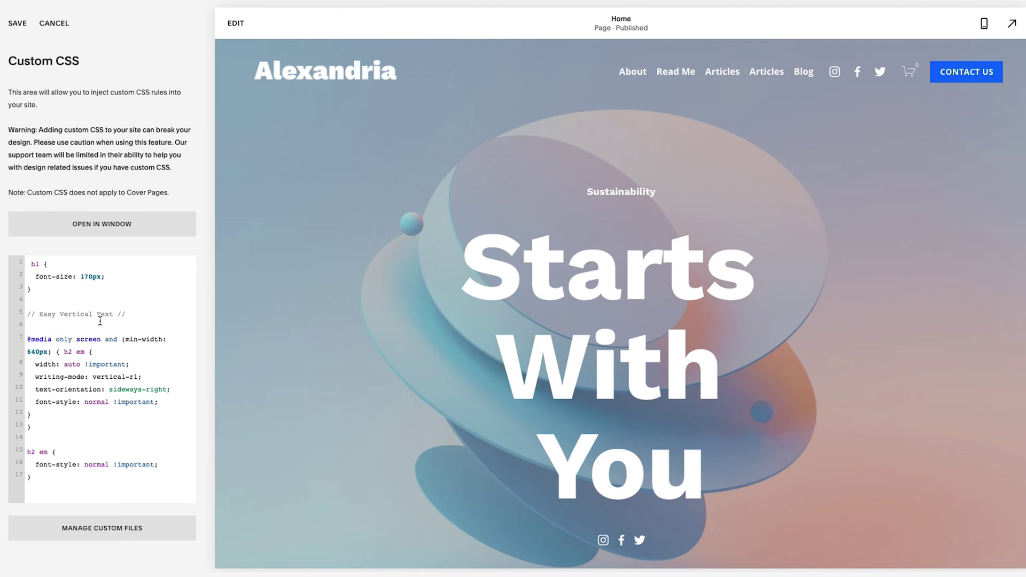
pyautogui.click(88, 276)
pyautogui.press('BackSpace')
pyautogui.write('2')
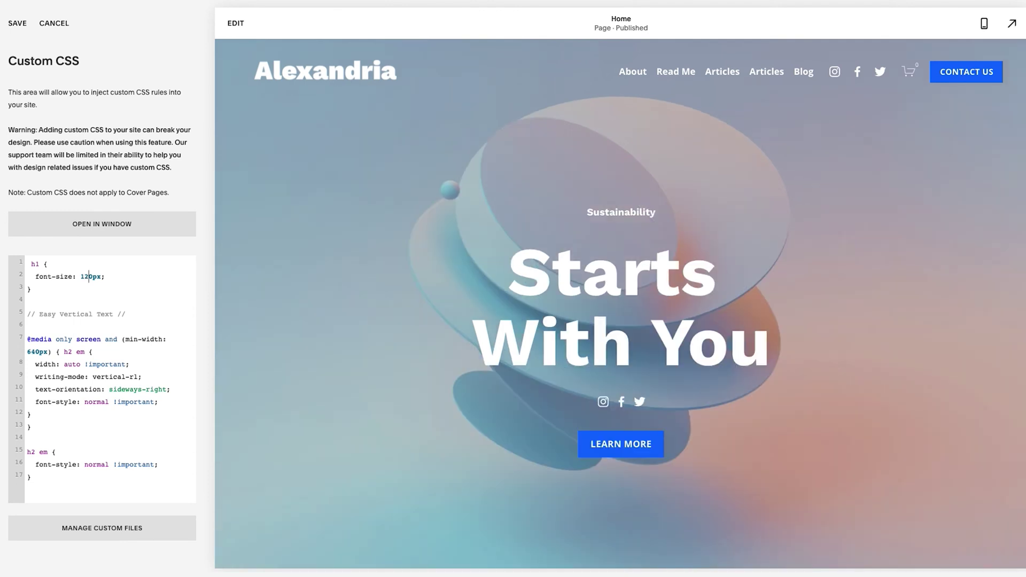
pyautogui.press('BackSpace')
pyautogui.write('0')
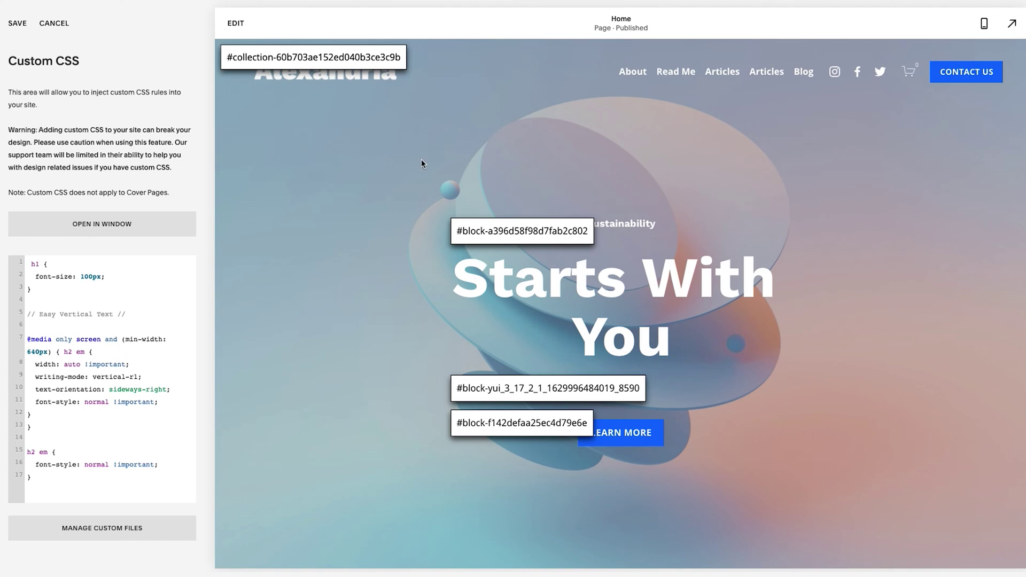
# Turn on the Squarespace ID Finder extension to label blocks and sections in the preview
pyautogui.scroll(-5, 533, 297)
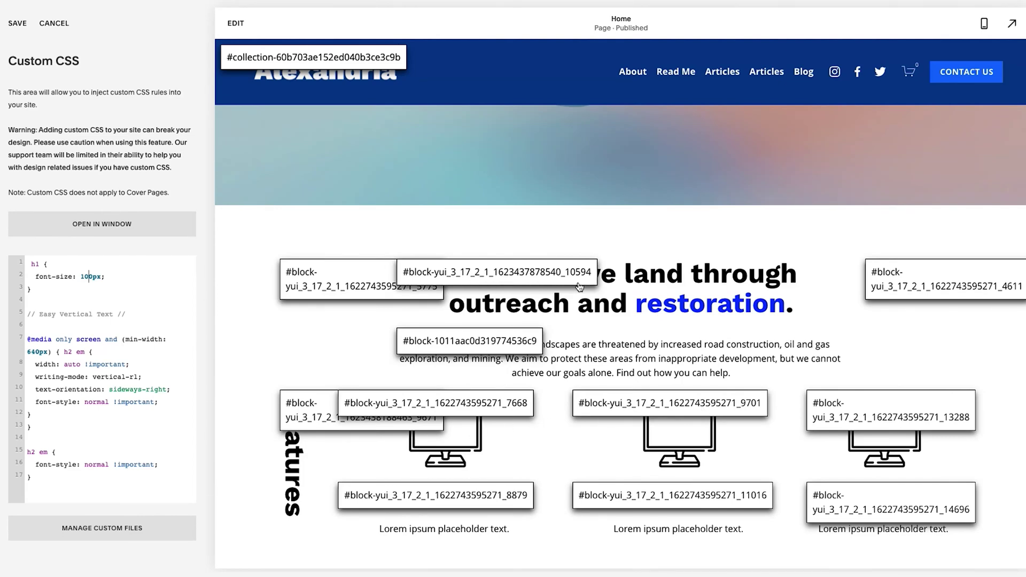
pyautogui.scroll(-7, 320, 354)
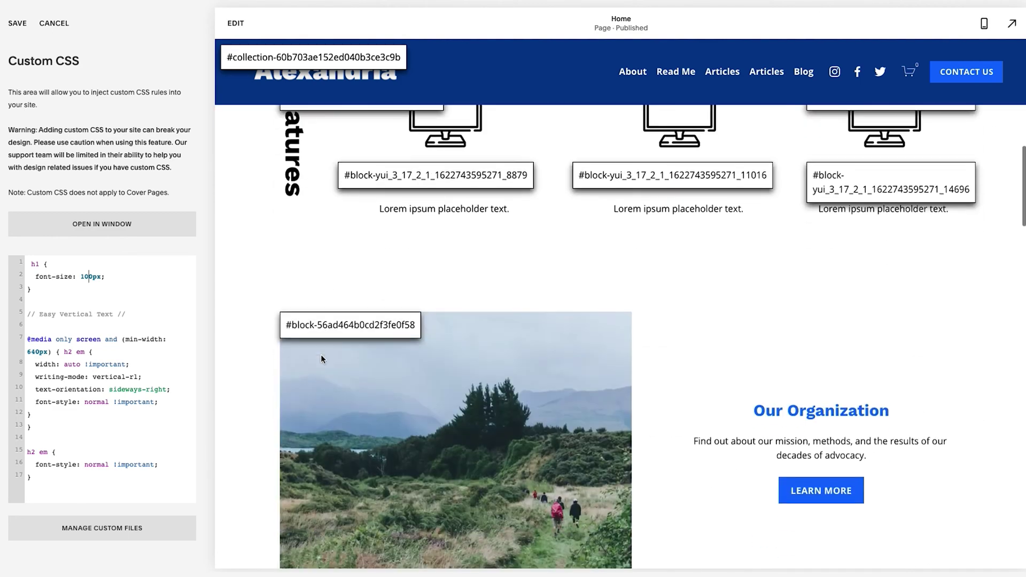
pyautogui.scroll(7, 610, 437)
pyautogui.scroll(5, 610, 437)
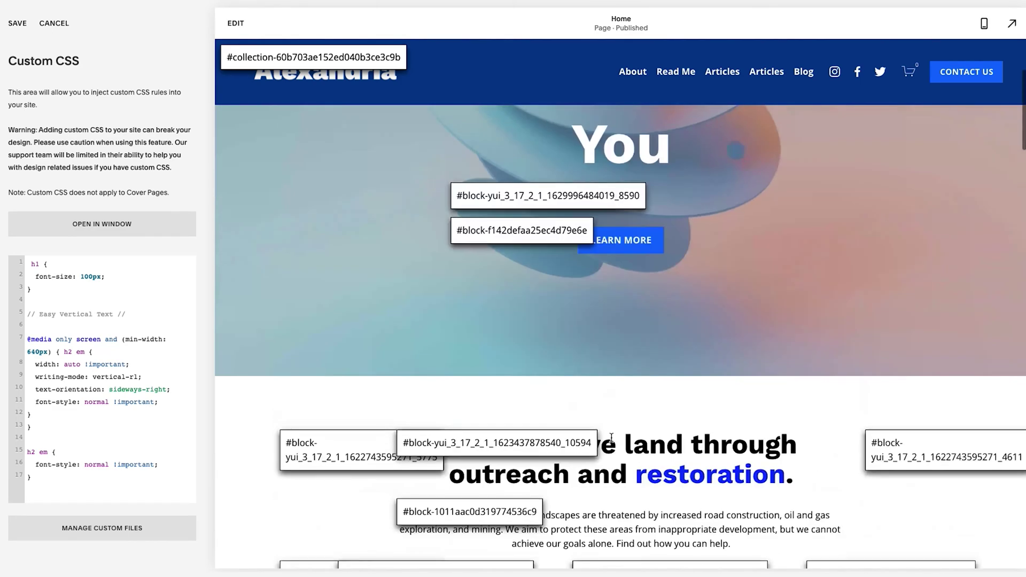
pyautogui.click(951, 1)
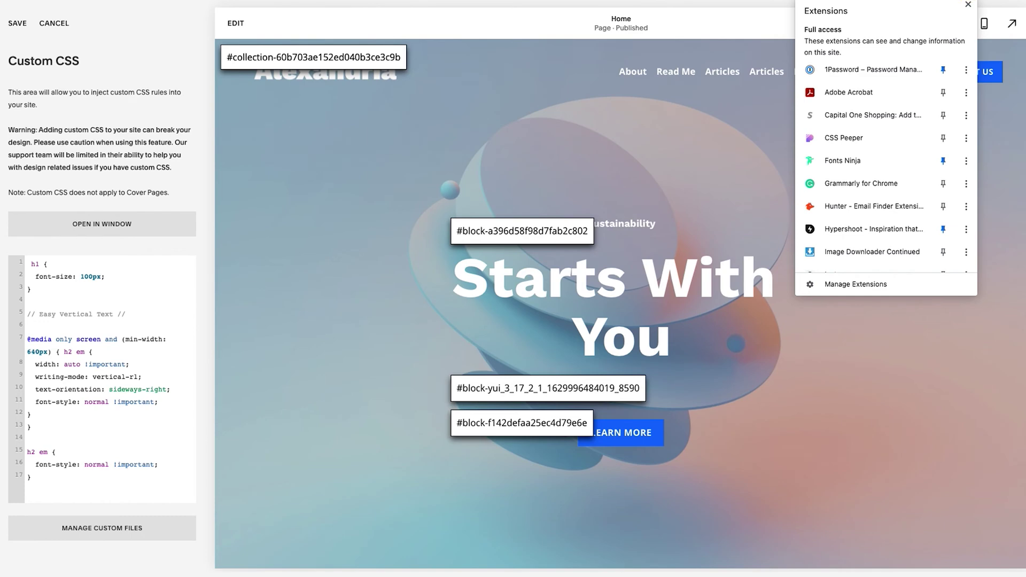
pyautogui.scroll(-3, 876, 178)
pyautogui.scroll(-6, 876, 177)
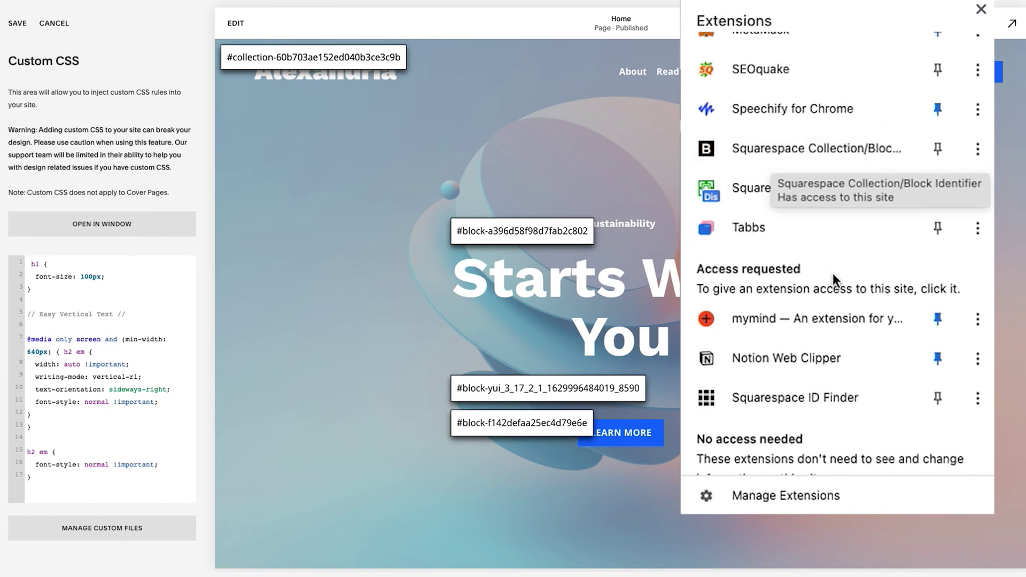
pyautogui.click(828, 395)
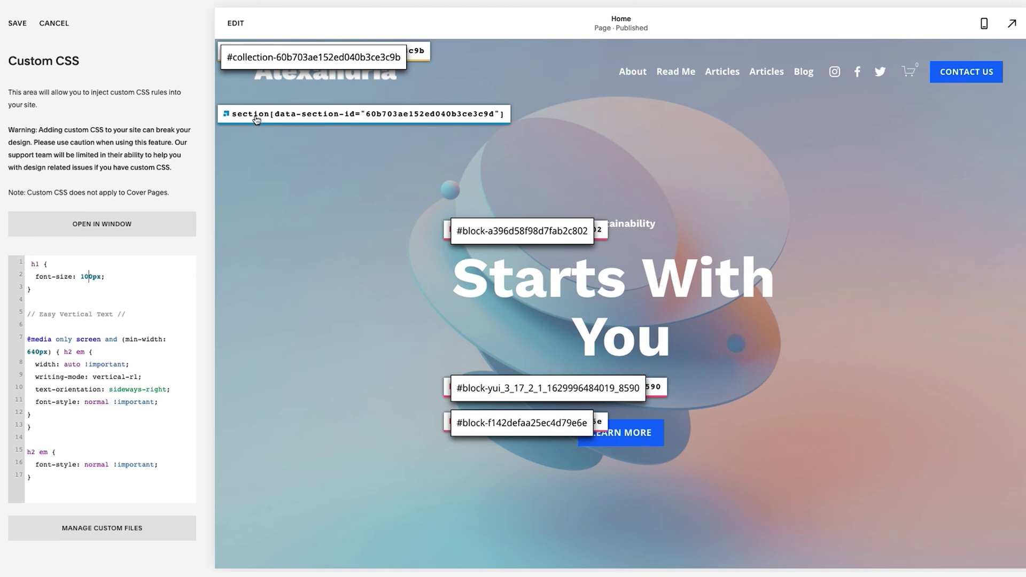
# Scroll the preview to read the hero heading's block ID, then hide the ID labels
pyautogui.scroll(-7, 333, 248)
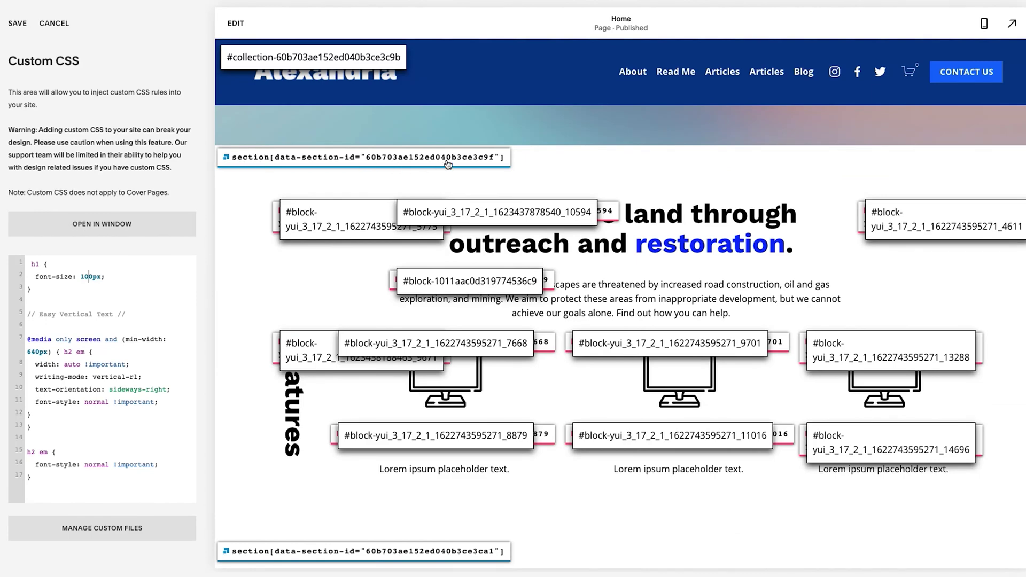
pyautogui.scroll(-1, 290, 187)
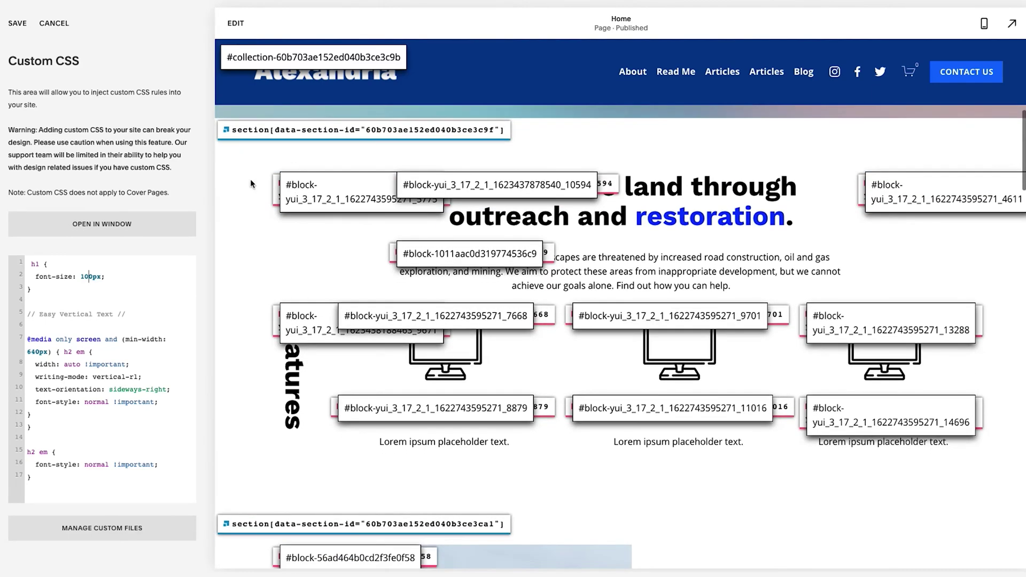
pyautogui.scroll(-5, 247, 492)
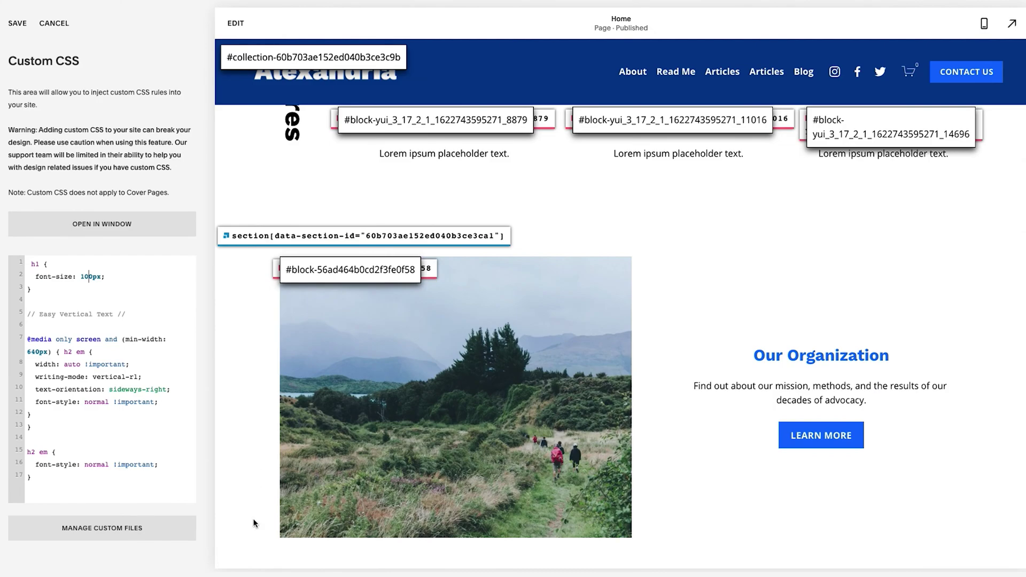
pyautogui.scroll(-8, 255, 522)
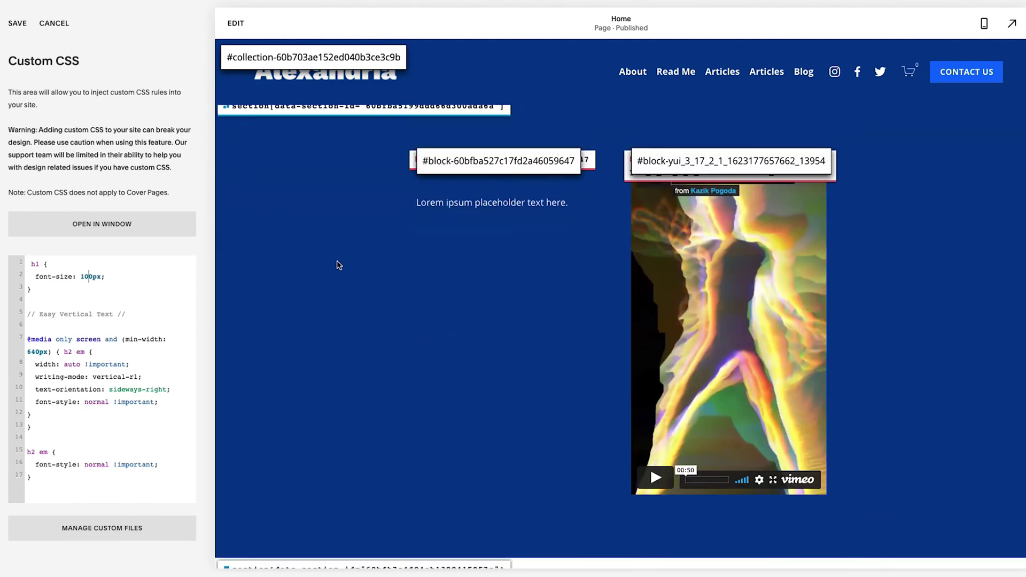
pyautogui.scroll(15, 337, 262)
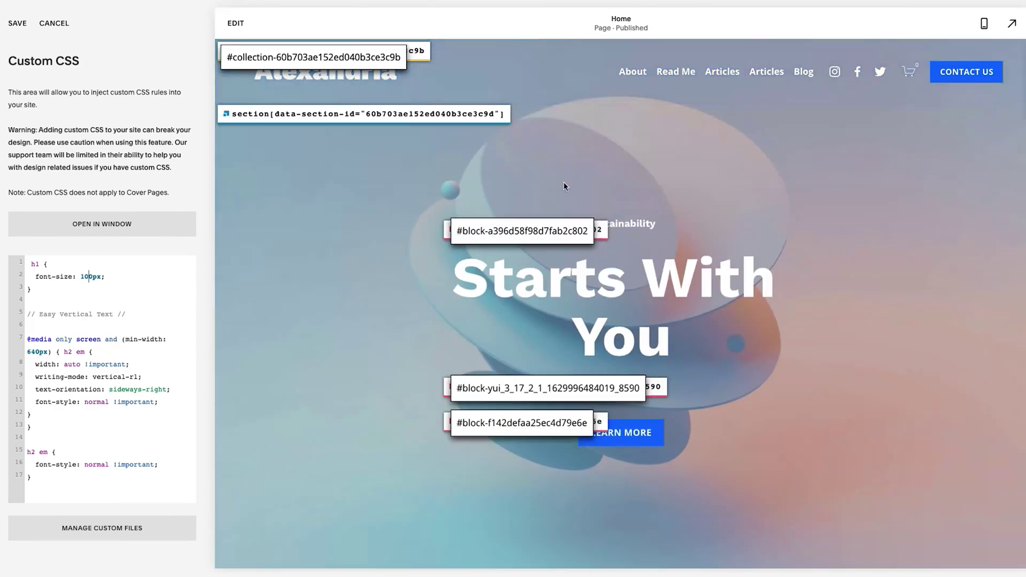
pyautogui.click(978, 1)
pyautogui.click(854, 246)
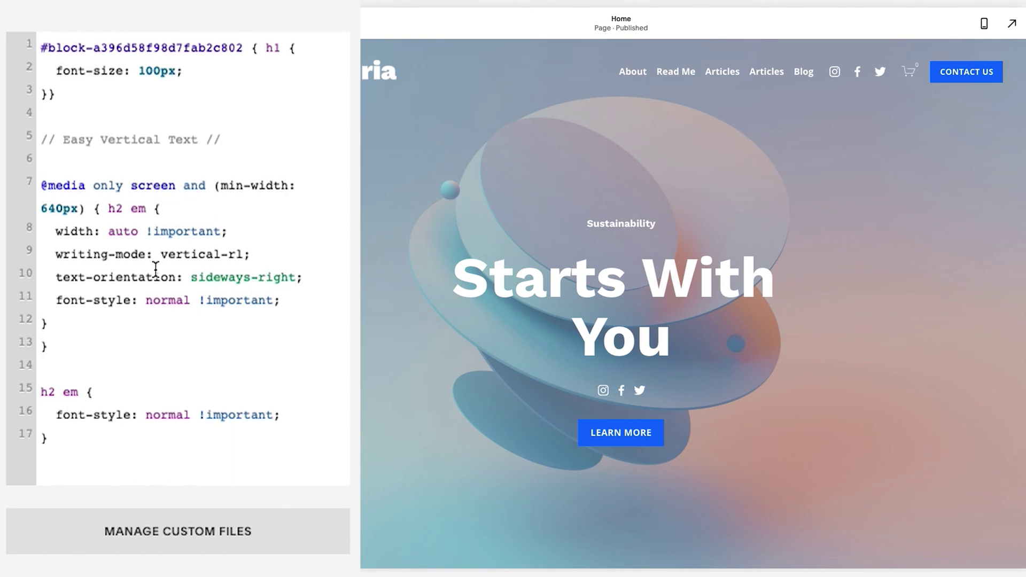
# Select all the code in the Custom CSS editor
pyautogui.press('super+a')
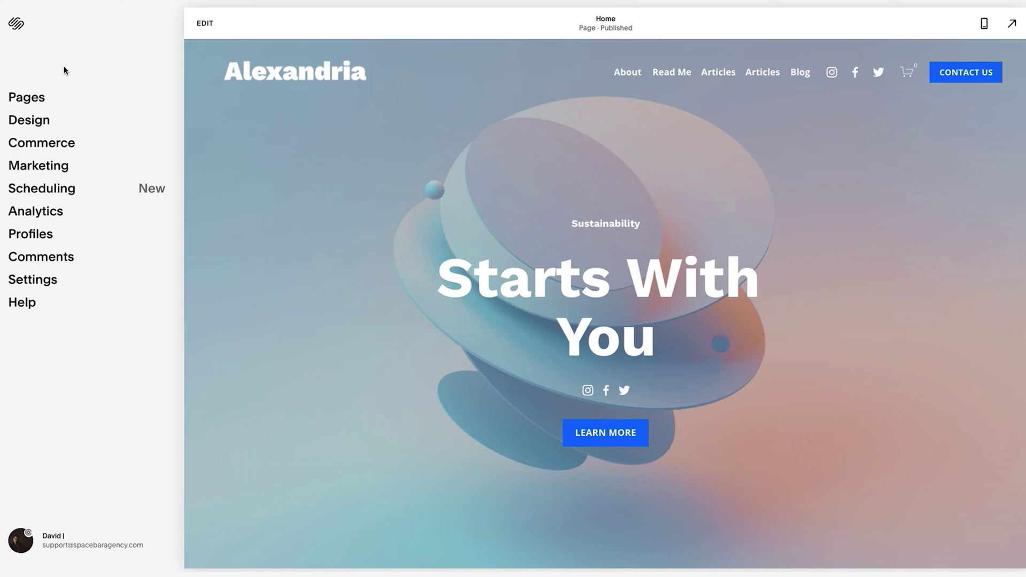
# Inspect the Call It page's Page Header Code Injection, close its settings, and preview Call It
pyautogui.click(26, 98)
pyautogui.scroll(-5, 179, 33)
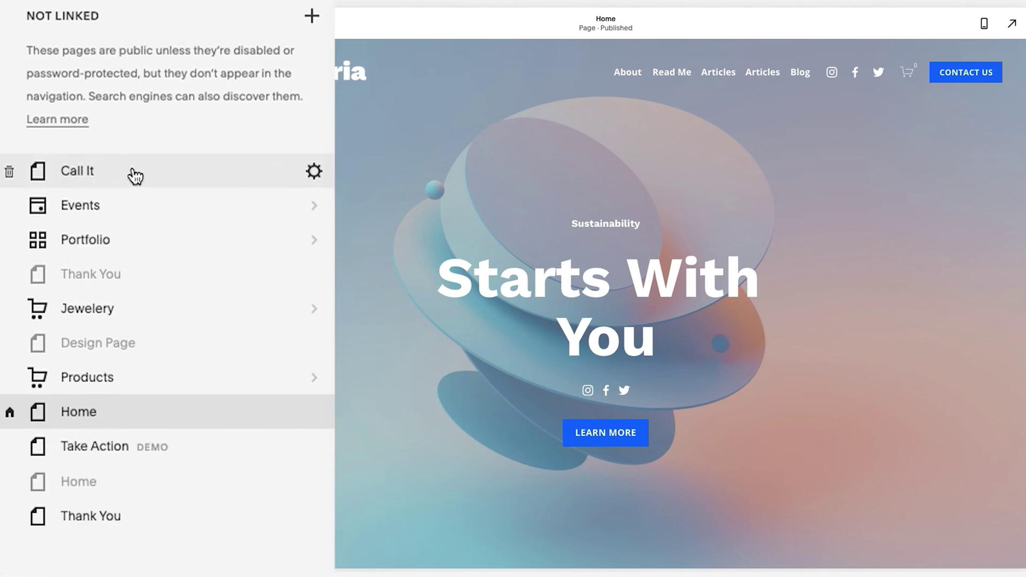
pyautogui.click(314, 172)
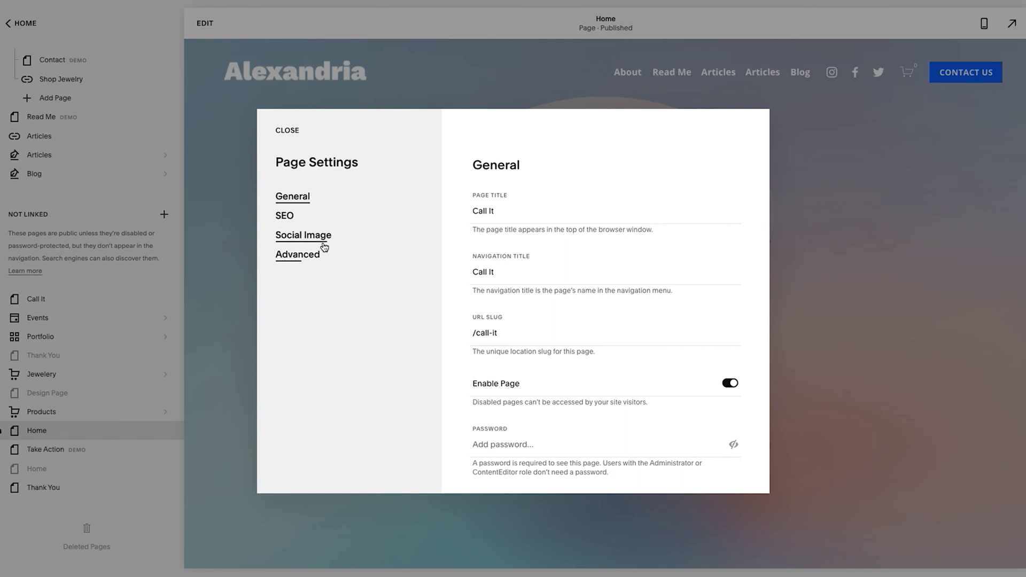
pyautogui.click(291, 256)
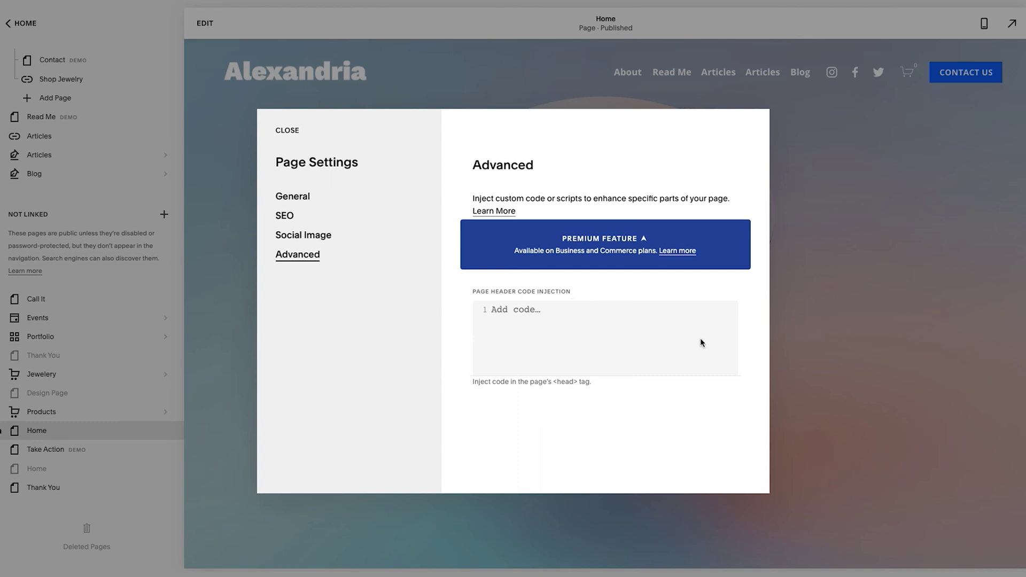
pyautogui.click(550, 326)
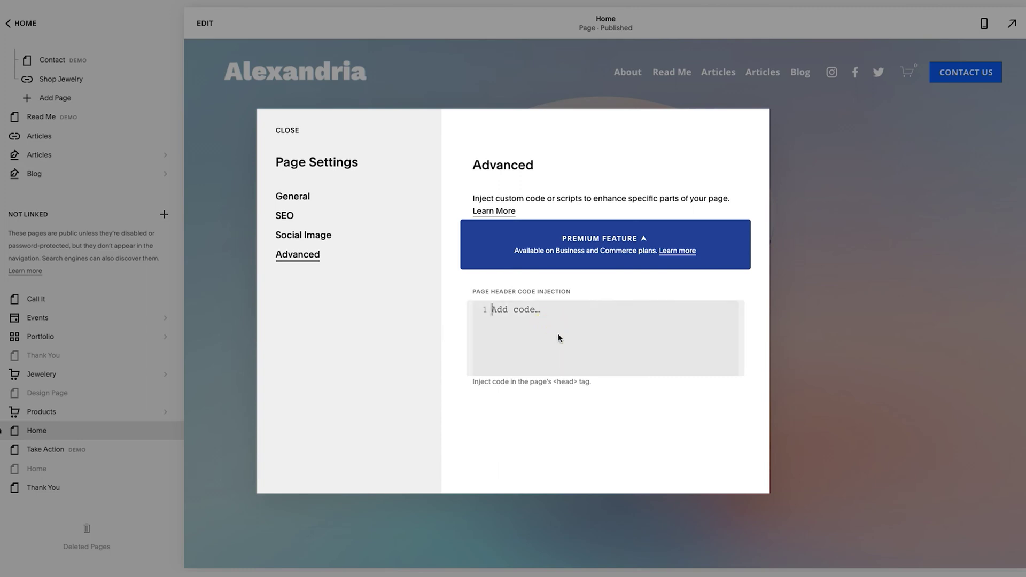
pyautogui.click(287, 132)
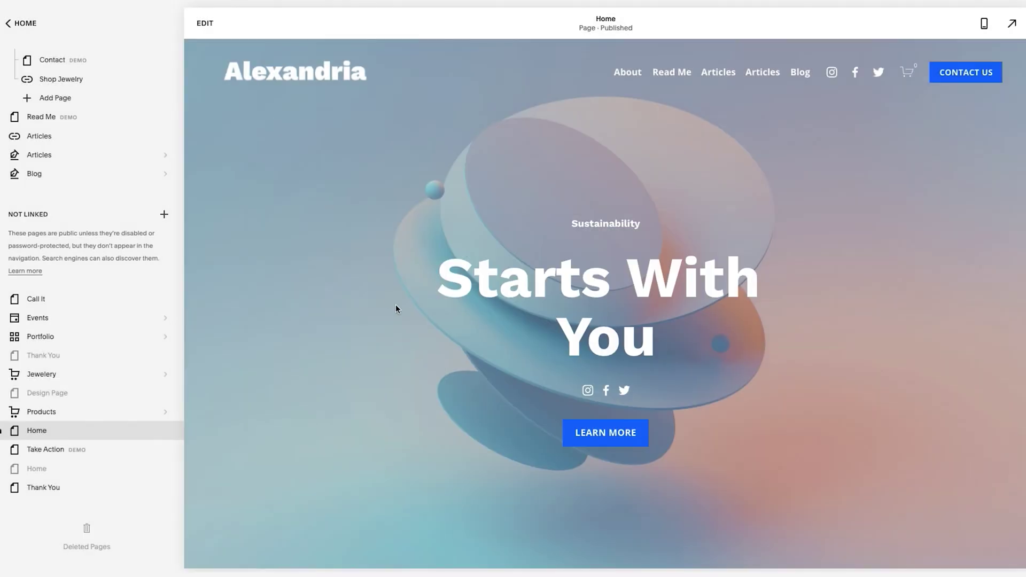
pyautogui.click(51, 302)
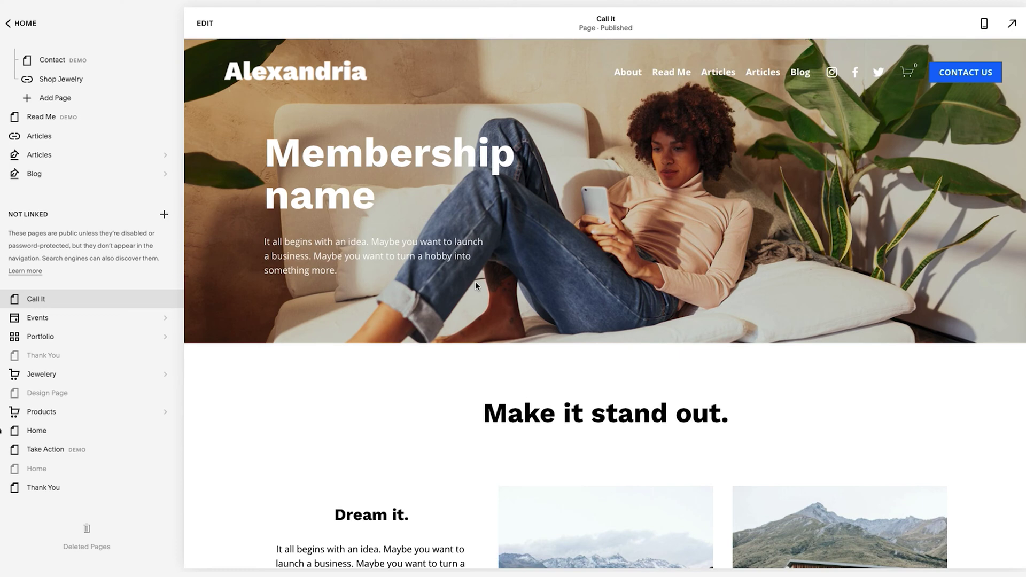
# Edit the Call It page, scroll to the 'Make it stand out.' section, and show the add-block menu
pyautogui.click(204, 24)
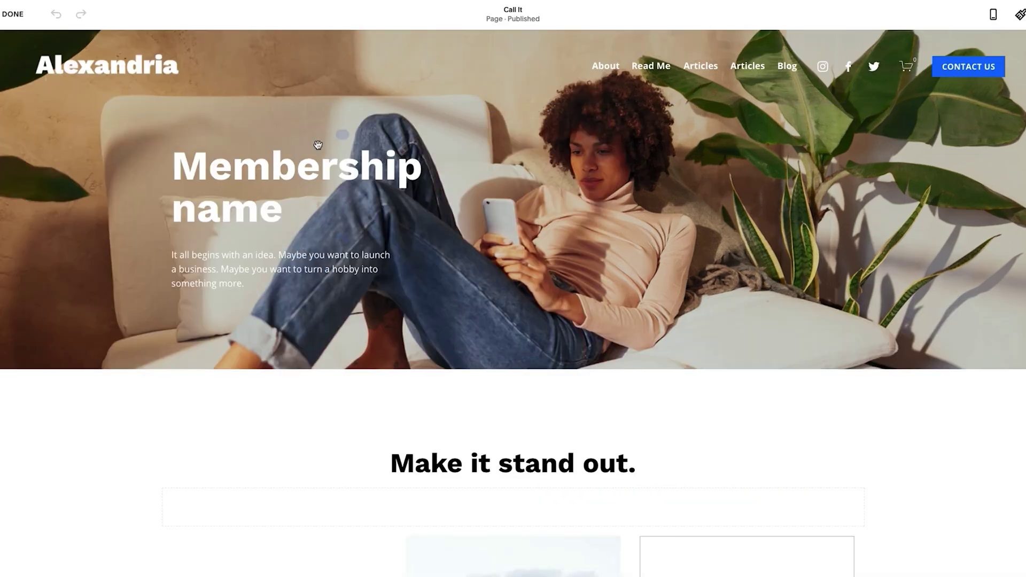
pyautogui.scroll(-5, 496, 310)
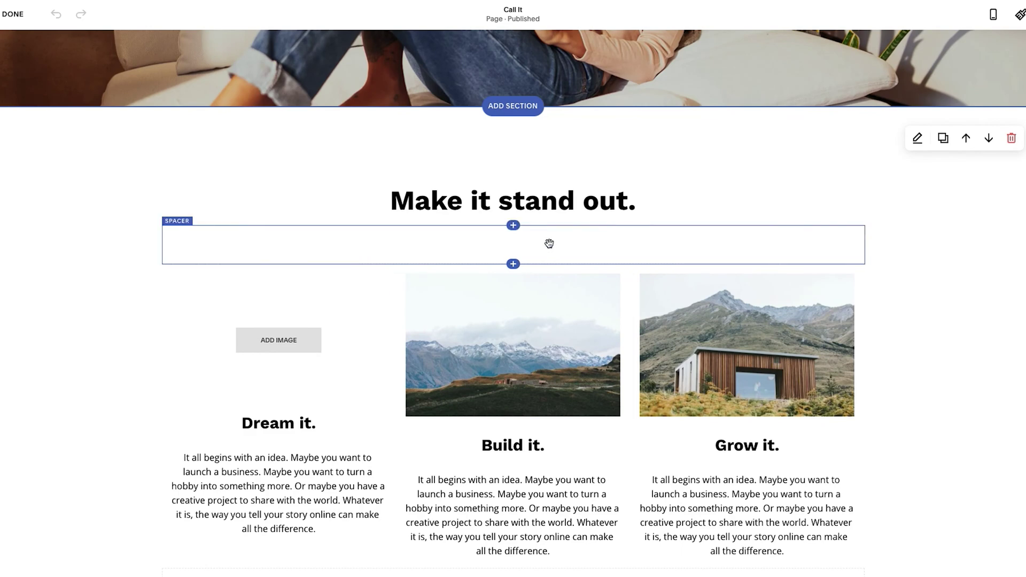
pyautogui.click(513, 226)
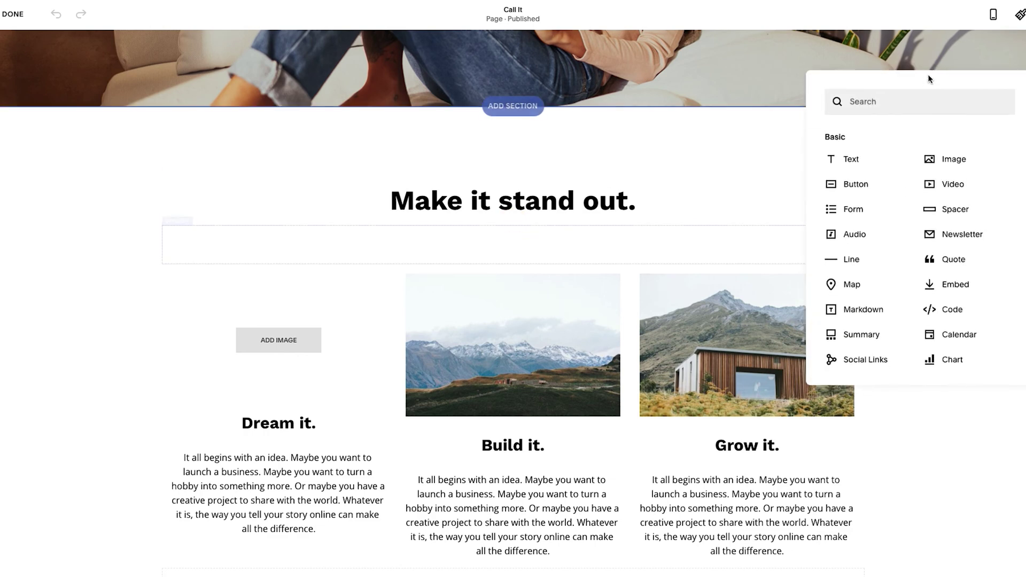
# Search the blocks for 'code' and insert an Embed block below the heading
pyautogui.click(874, 101)
pyautogui.write('c')
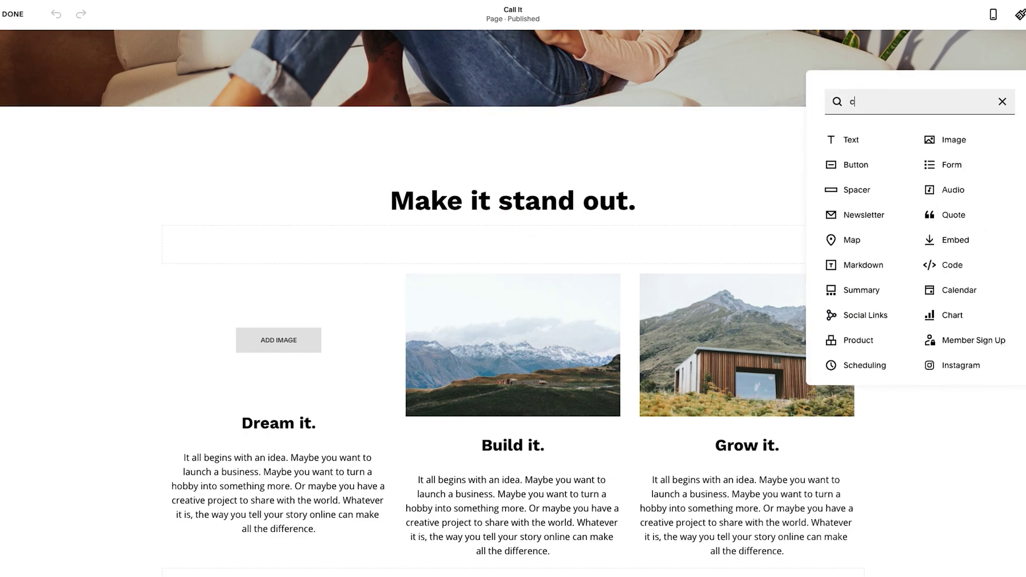
pyautogui.write('ode')
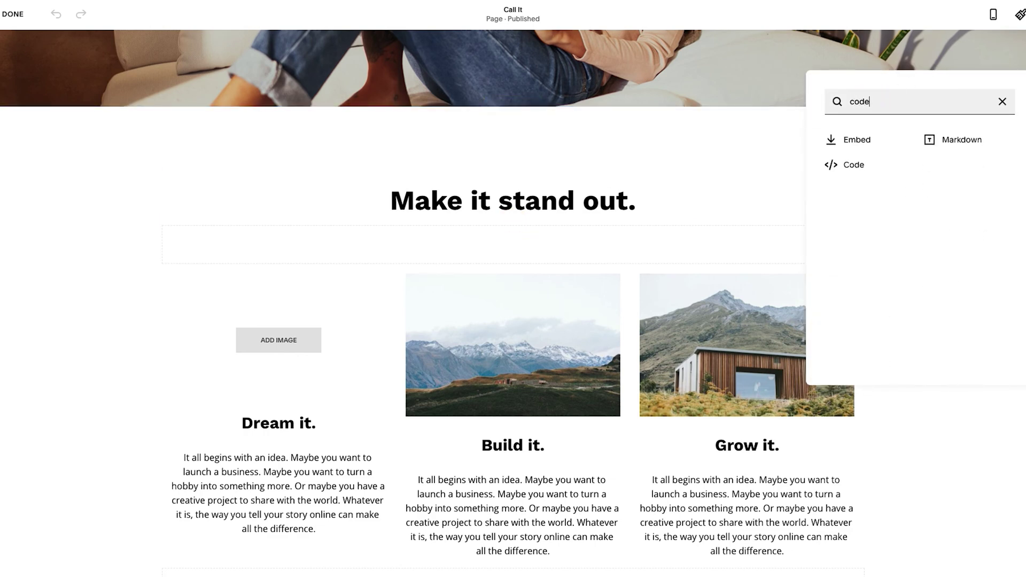
pyautogui.click(864, 141)
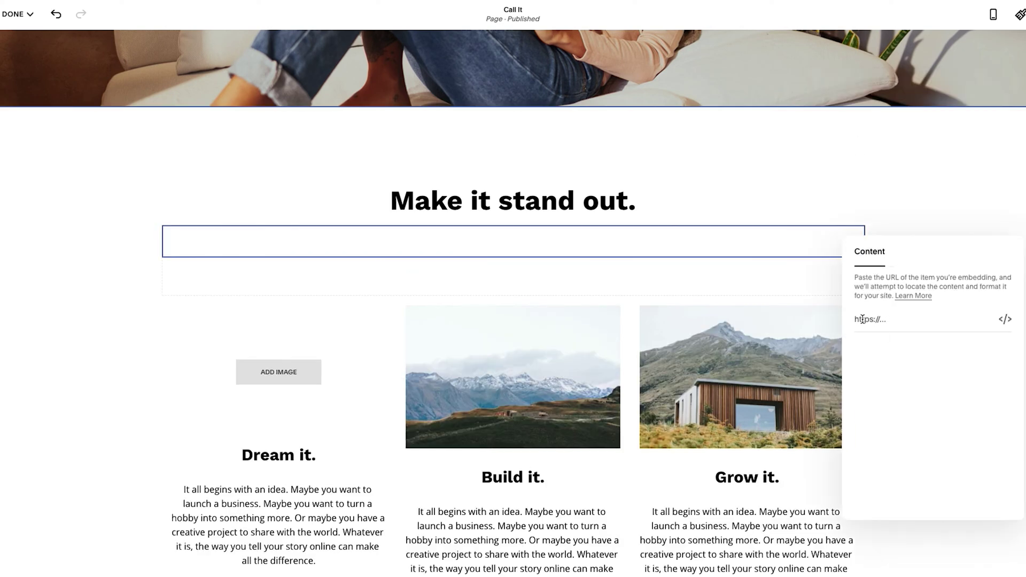
# Look at the Embed's raw-code editor, return to its settings, and mark a new insert point below the heading
pyautogui.click(1004, 323)
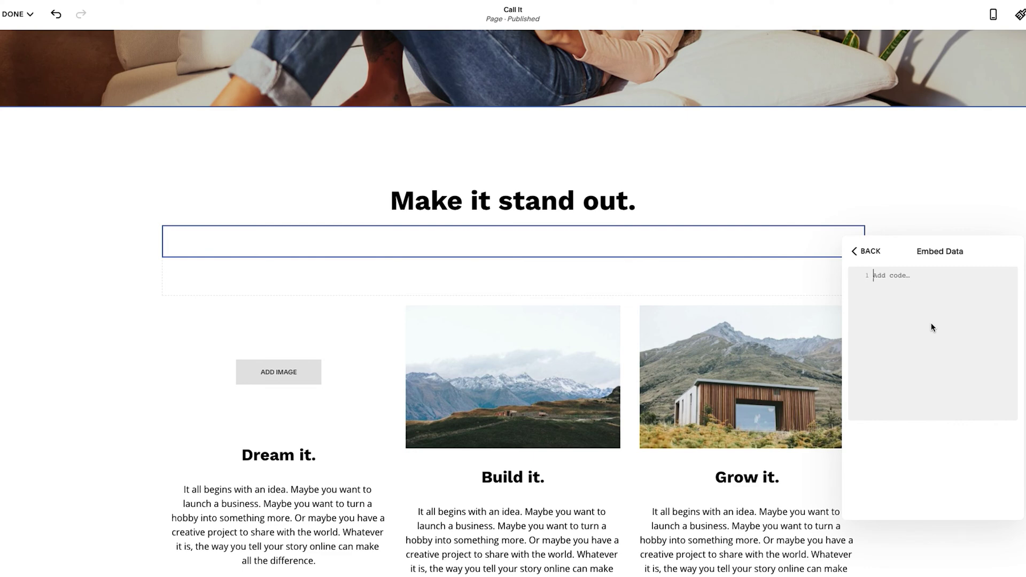
pyautogui.click(907, 307)
pyautogui.click(872, 251)
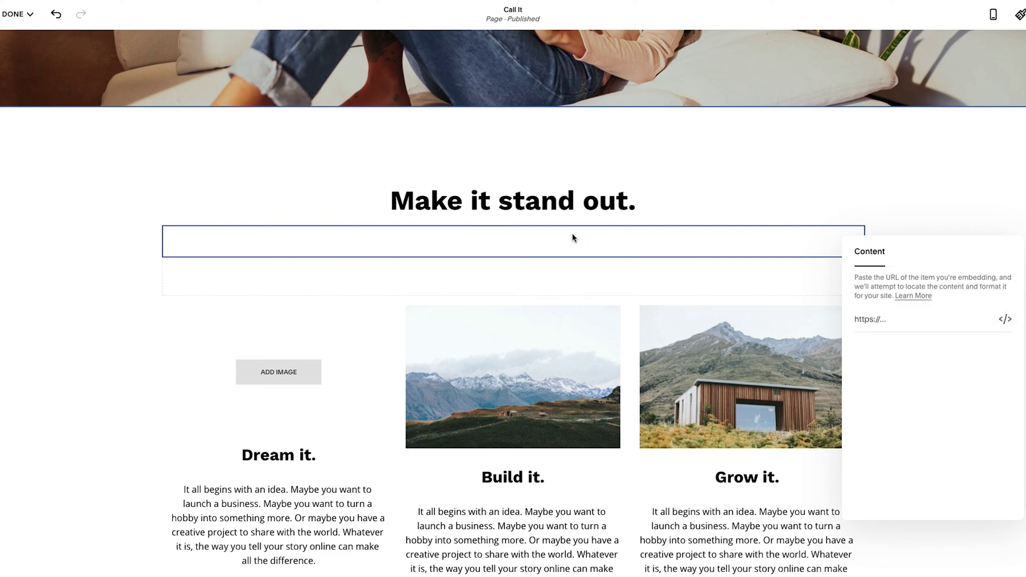
pyautogui.click(498, 193)
pyautogui.moveTo(513, 223); pyautogui.dragTo(514, 227)
# Insert a Code block and replace its sample Hello, World! code with the pasted center/h1/h2 HTML
pyautogui.click(513, 225)
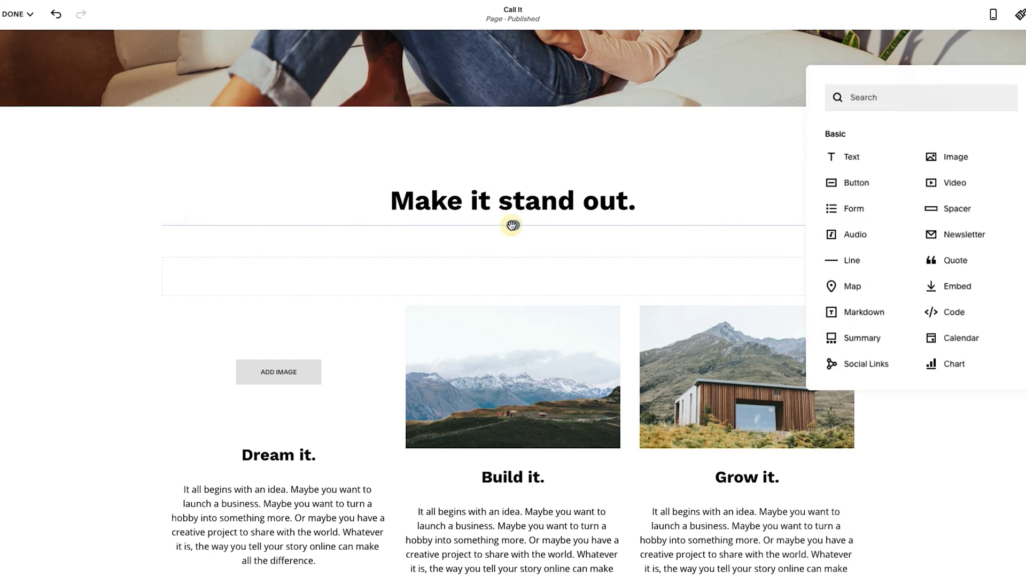
pyautogui.click(877, 101)
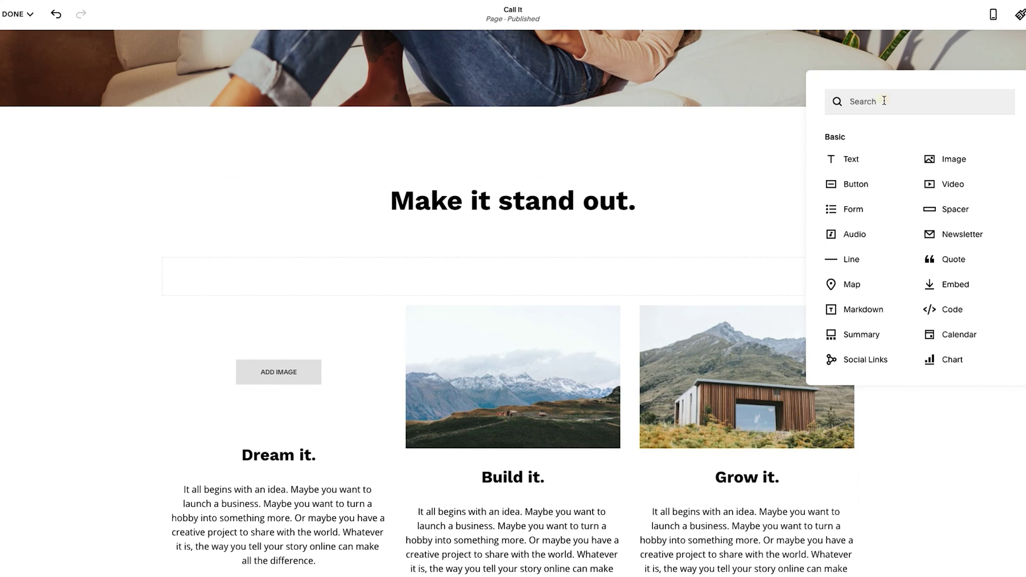
pyautogui.write('code')
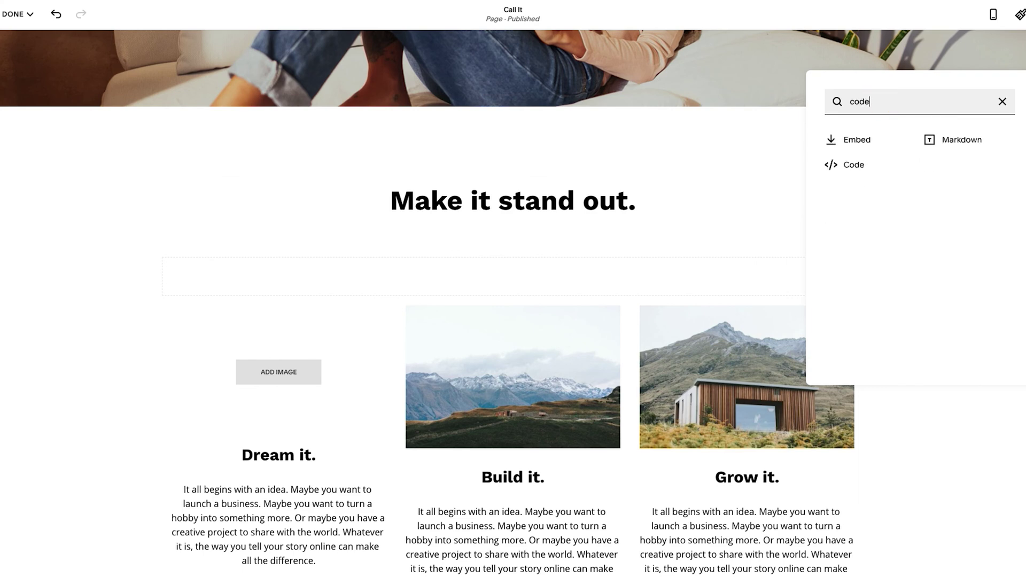
pyautogui.click(850, 169)
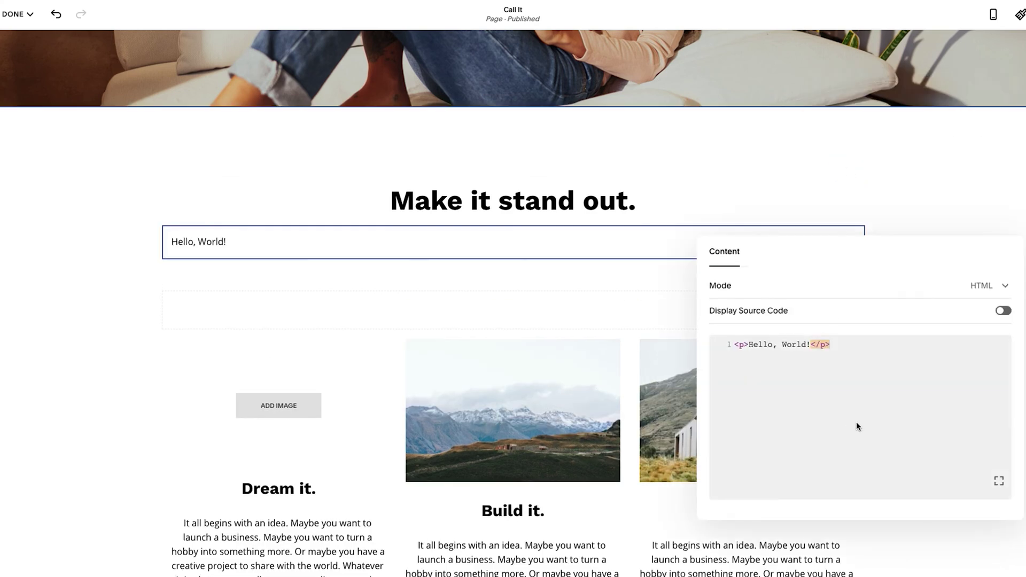
pyautogui.click(849, 405)
pyautogui.hotkey('ctrl', 'a')
pyautogui.write('<center> <h1 style="display:inline" >   Heading One </h1>   <br> <h2 style="display:inline">   Extra Text   </h2></center>')
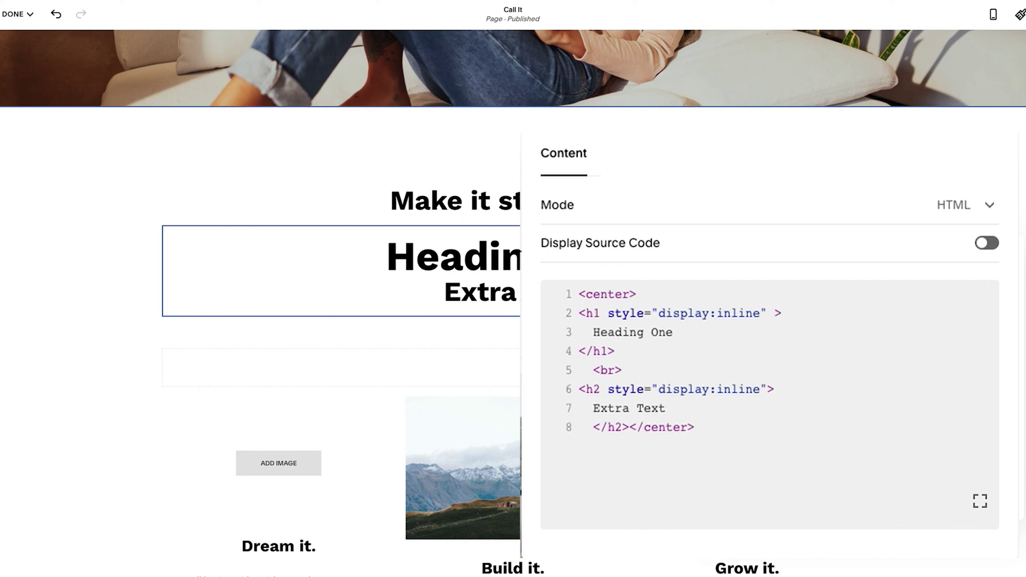
# Change the 'Make it stand out.' text to a centred Heading 1 reading 'Heading One'
pyautogui.click(631, 210)
pyautogui.tripleClick(655, 202)
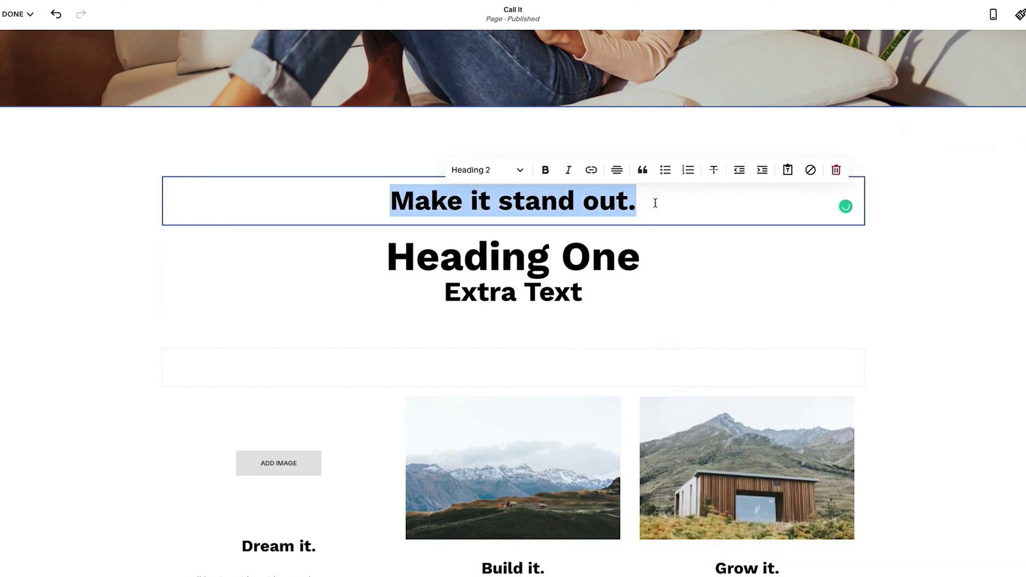
pyautogui.write('Heading One')
pyautogui.click(616, 170)
pyautogui.click(617, 197)
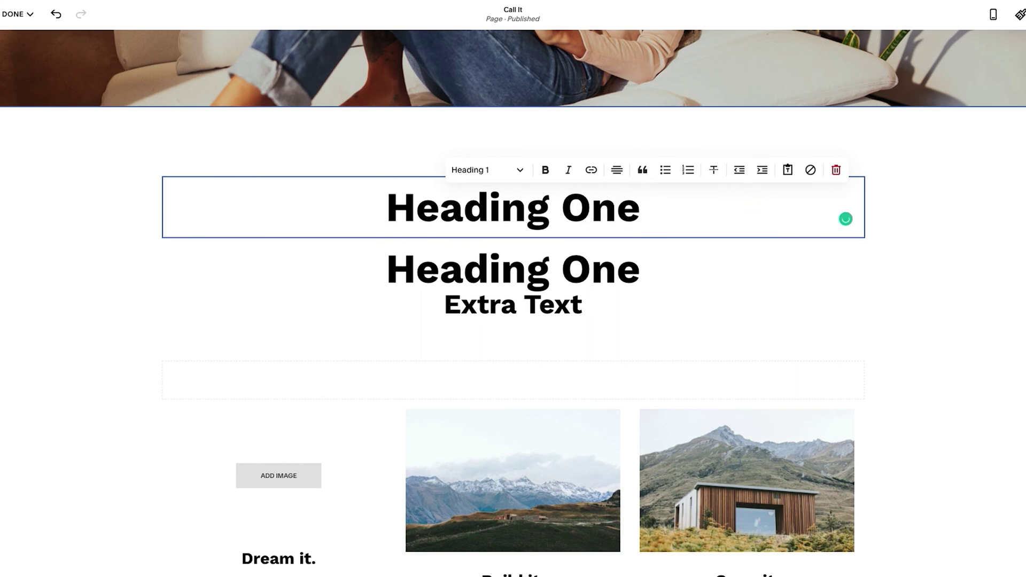
# Add a centred Heading 2 line 'Extra Text' below it, then reopen the Code block's HTML
pyautogui.press('Return')
pyautogui.click(617, 170)
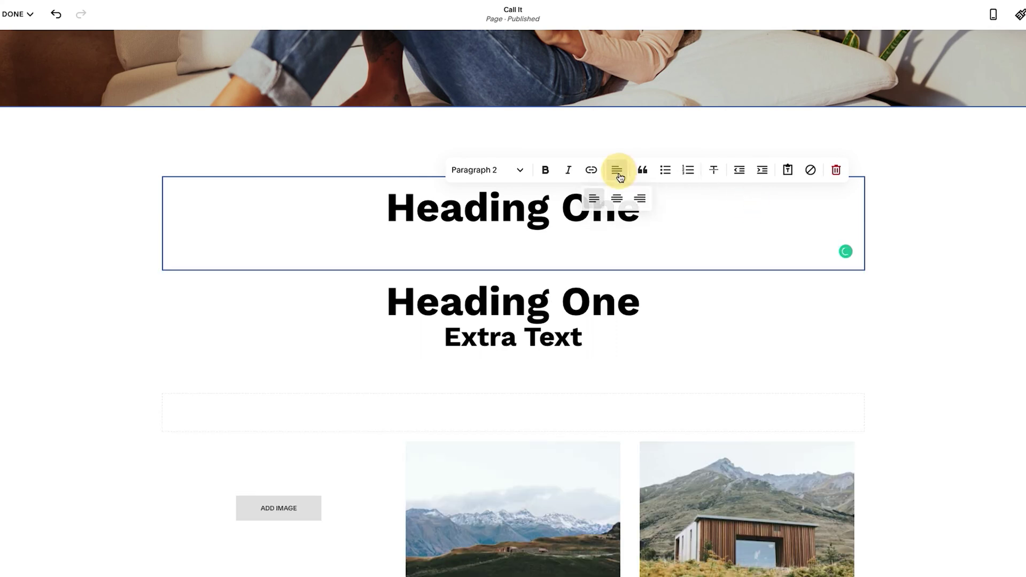
pyautogui.click(616, 198)
pyautogui.click(476, 170)
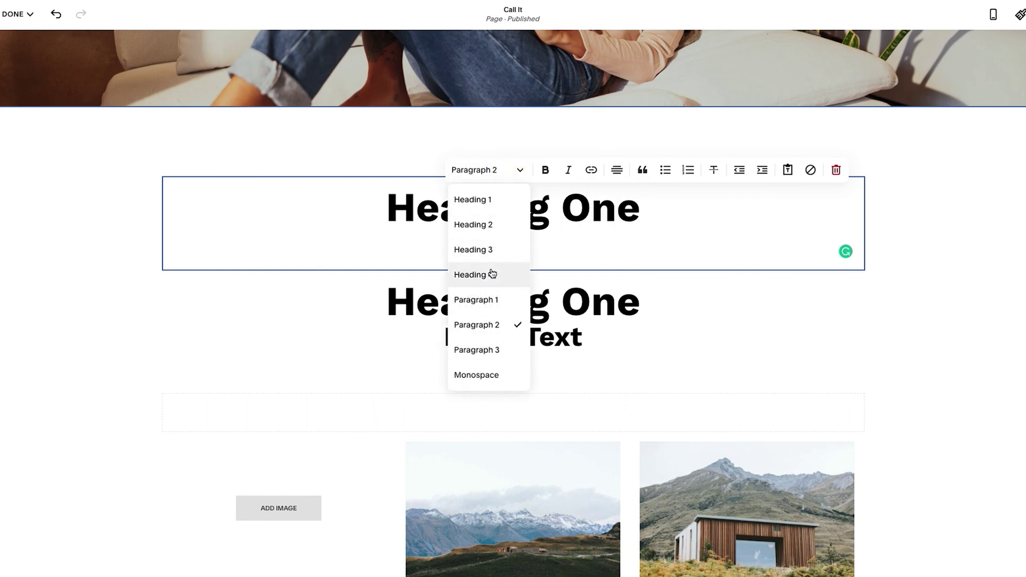
pyautogui.click(483, 225)
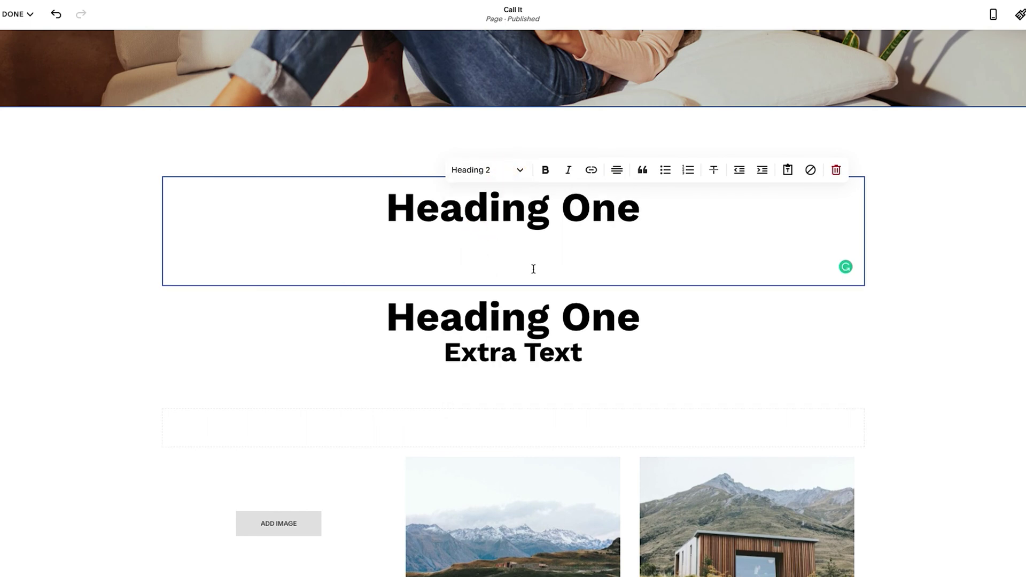
pyautogui.write('Extra Text')
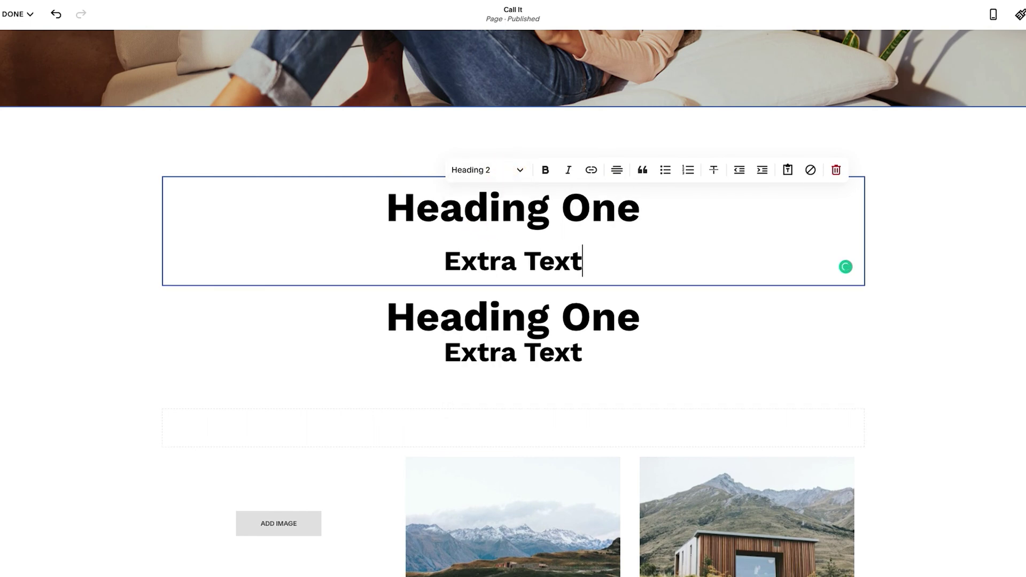
pyautogui.click(796, 346)
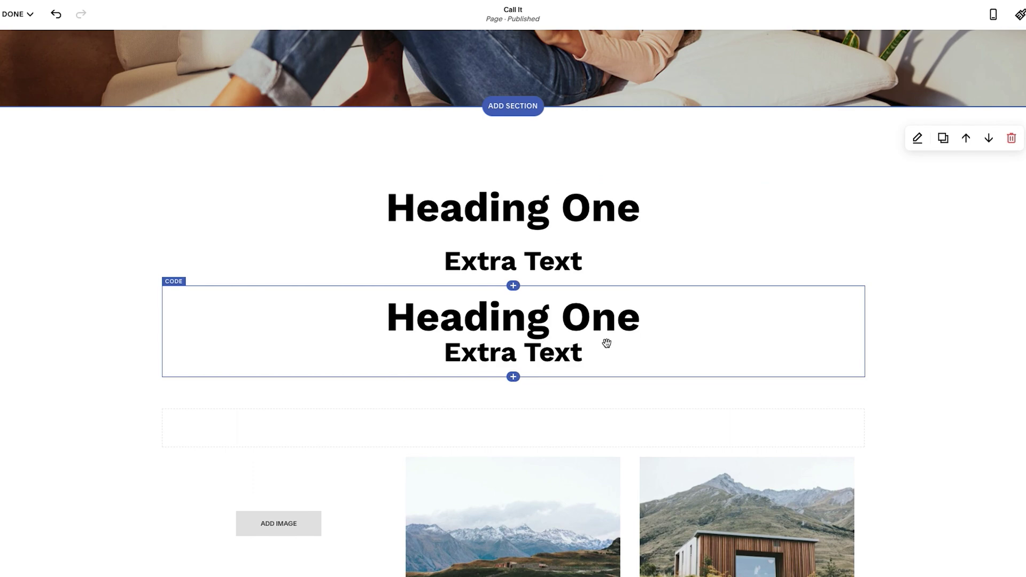
pyautogui.doubleClick(636, 329)
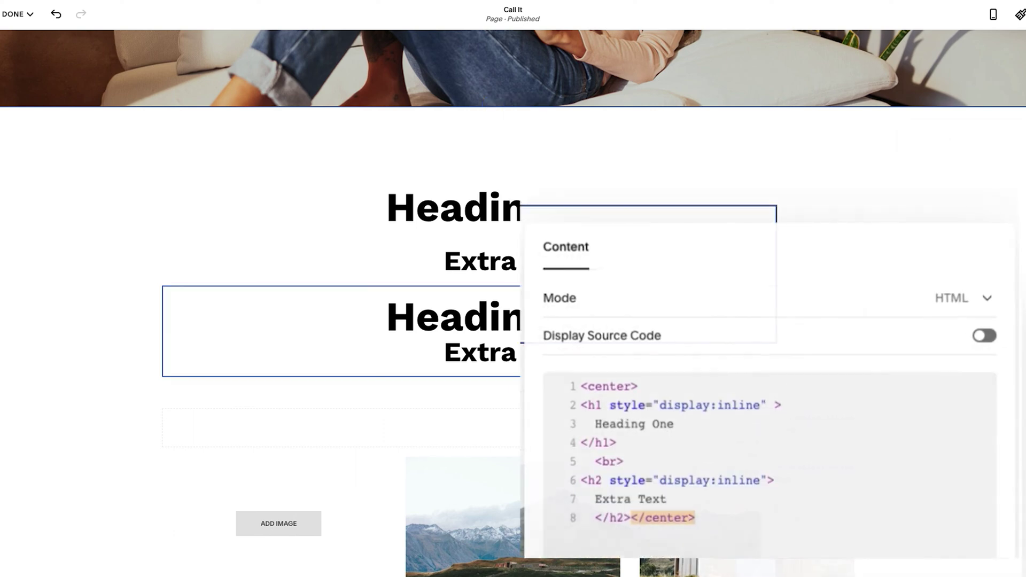
# Wrap 'One' in the h1 code with a color:#0033ff span, then return to the main site menu
pyautogui.click(686, 430)
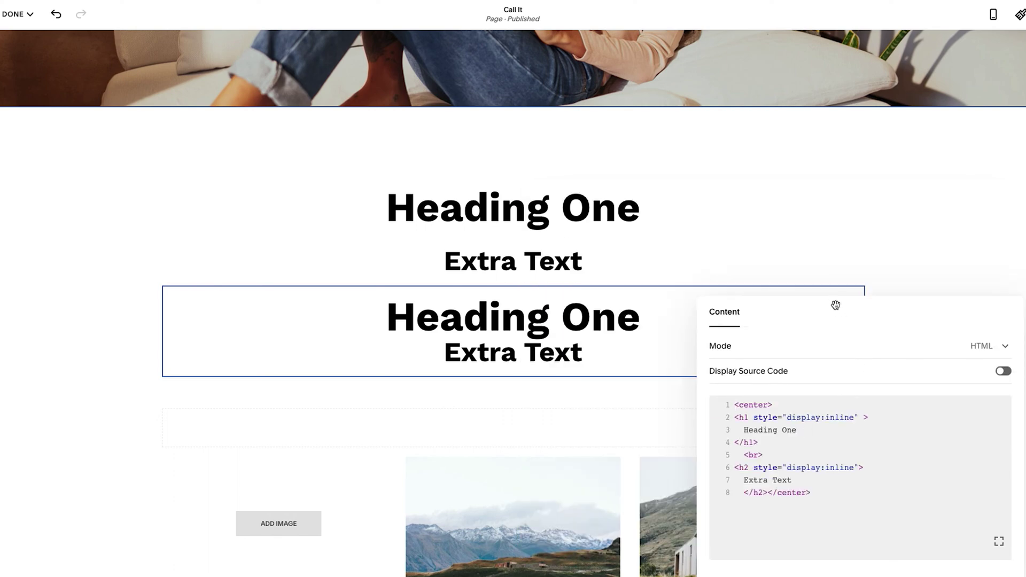
pyautogui.moveTo(834, 300); pyautogui.dragTo(797, 201)
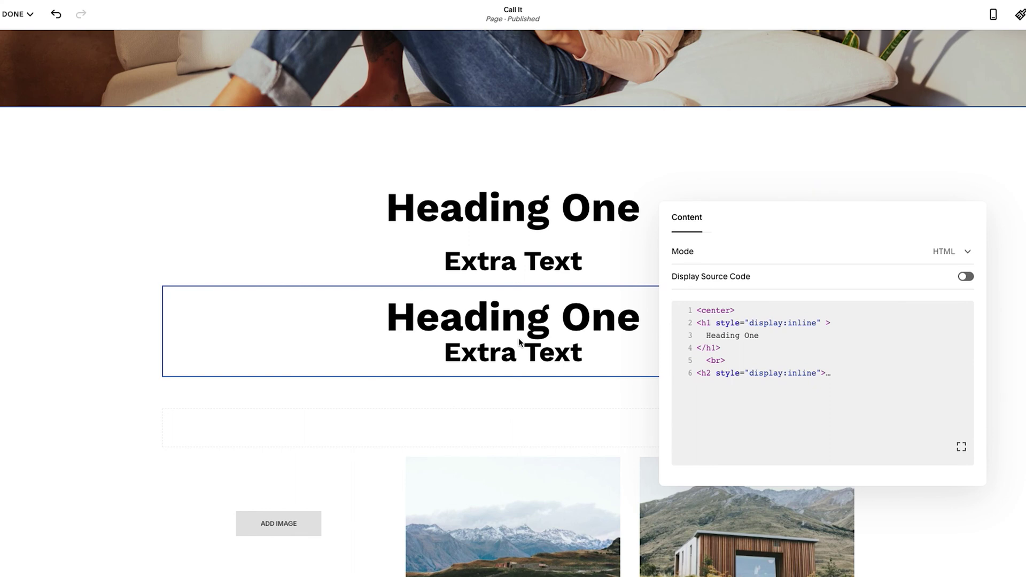
pyautogui.click(750, 336)
pyautogui.moveTo(609, 311); pyautogui.dragTo(618, 310)
pyautogui.write('<span displa')
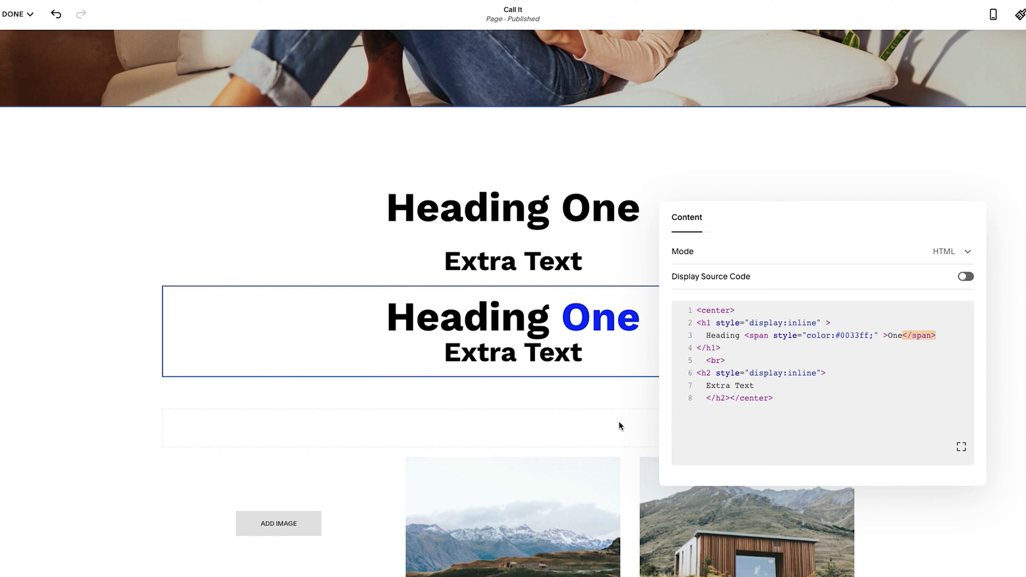
pyautogui.click(763, 398)
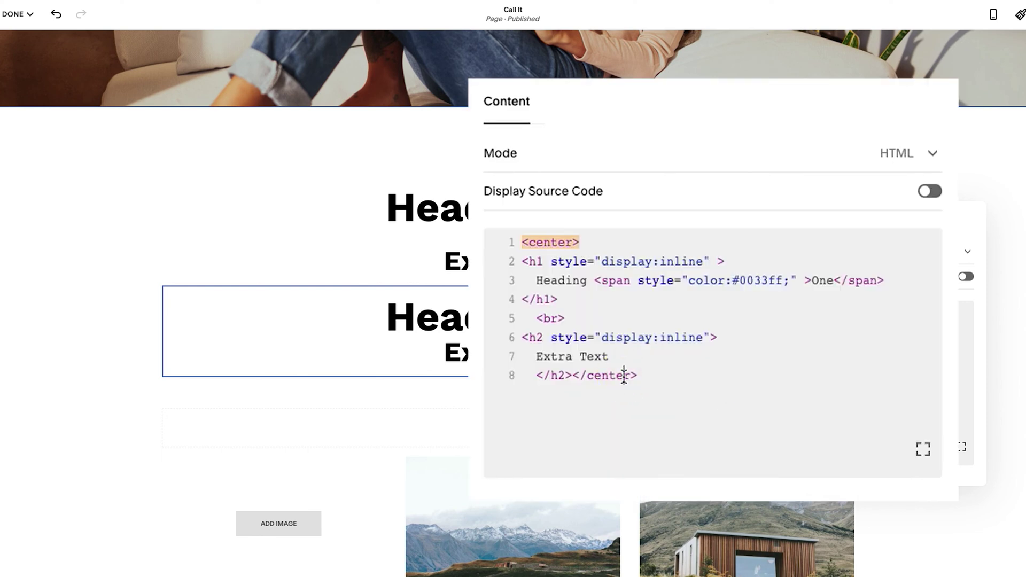
pyautogui.hotkey('ctrl', 'a')
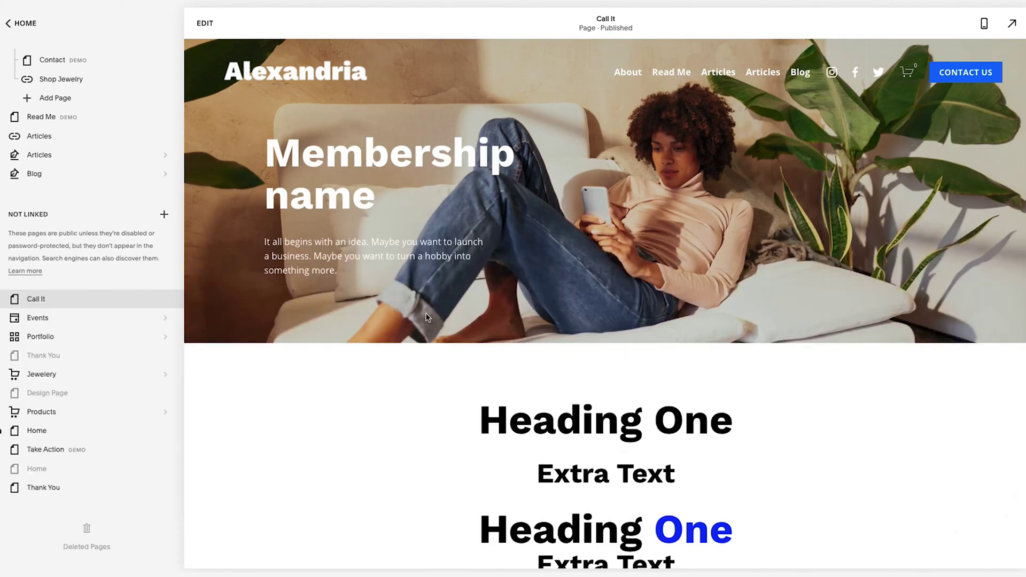
pyautogui.click(21, 23)
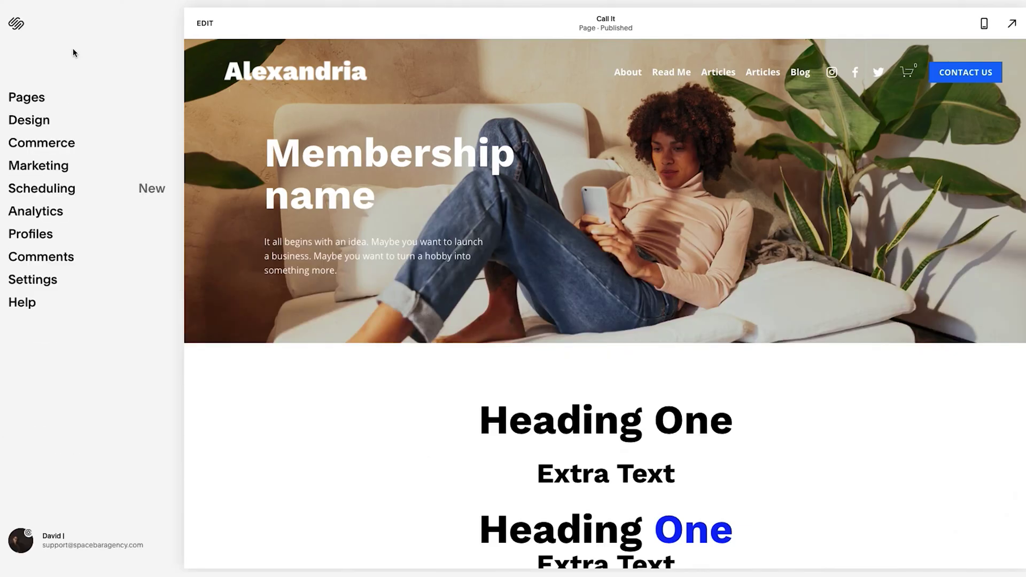